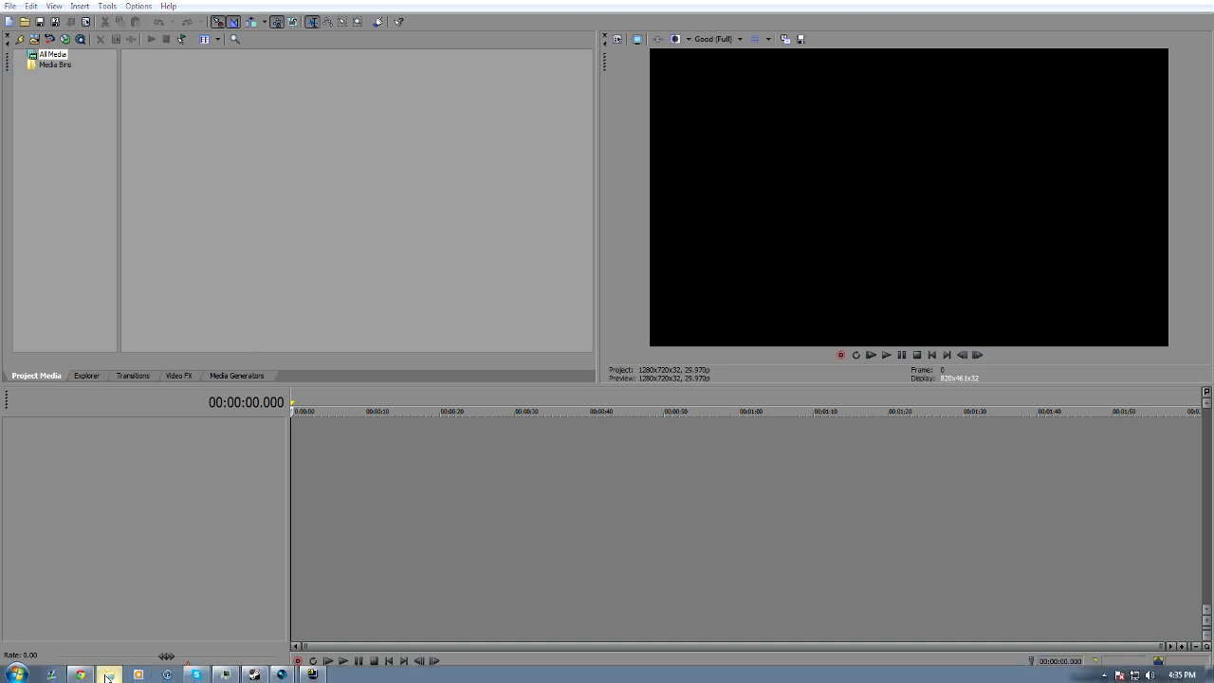
{"action": "left_click", "coordinate": [109, 677]}
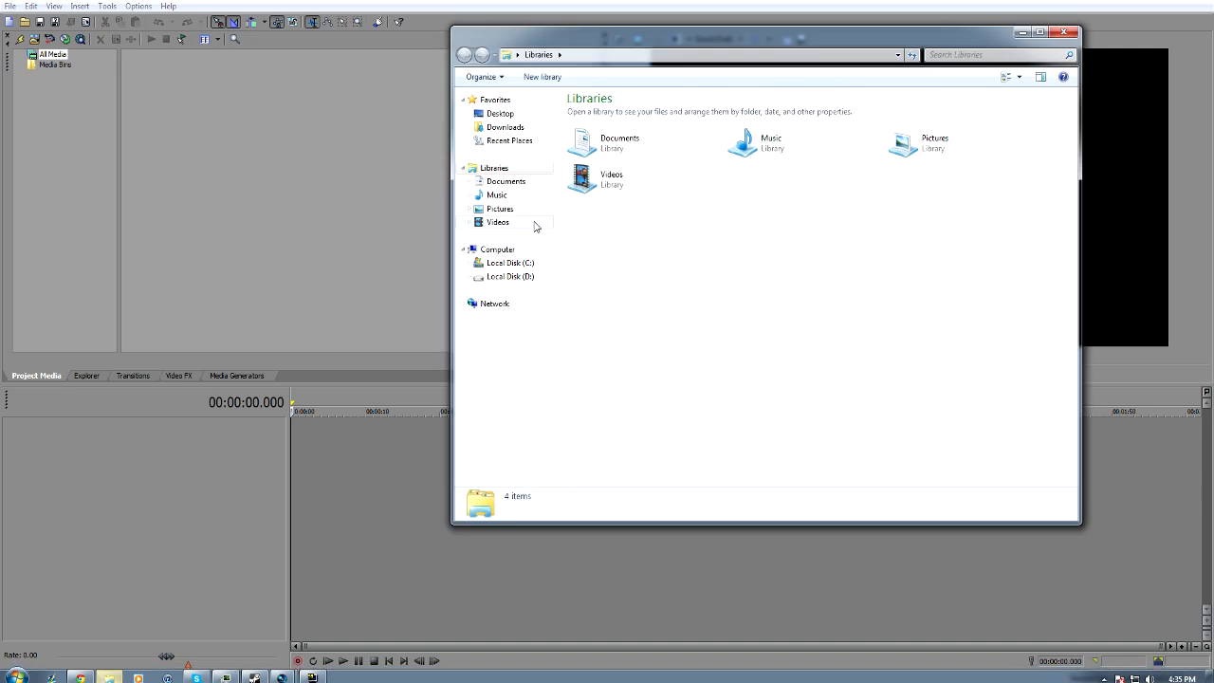
{"action": "left_click", "coordinate": [499, 278]}
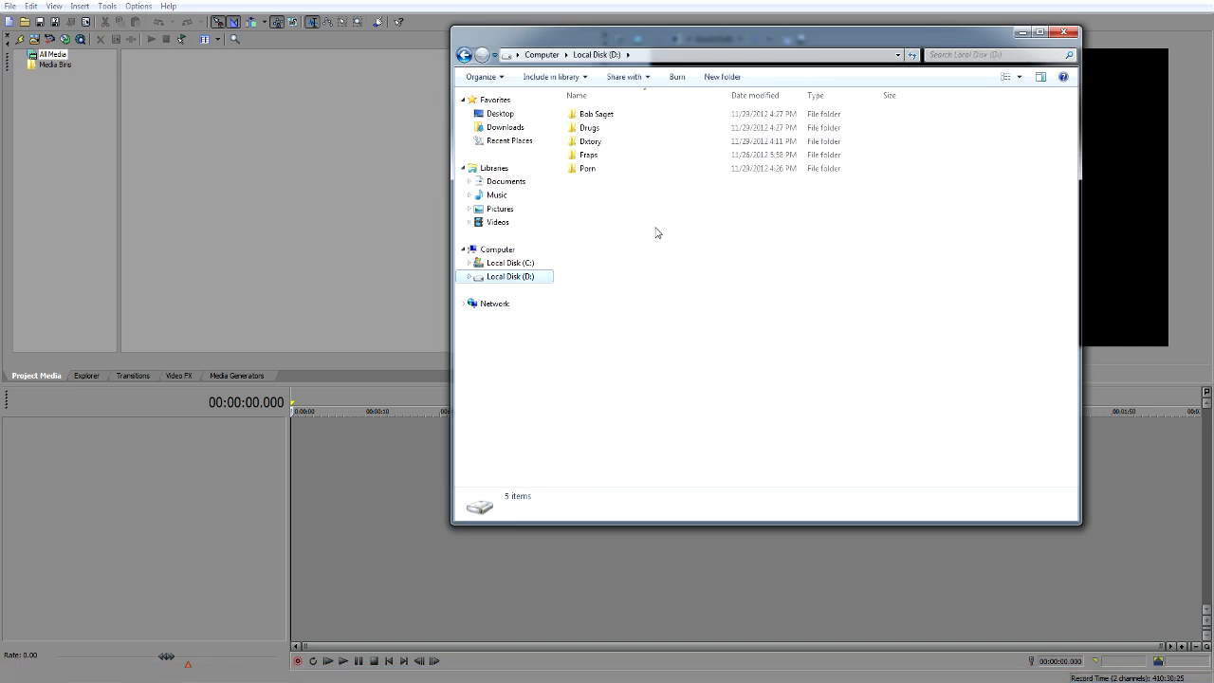
{"action": "double_click", "coordinate": [609, 147]}
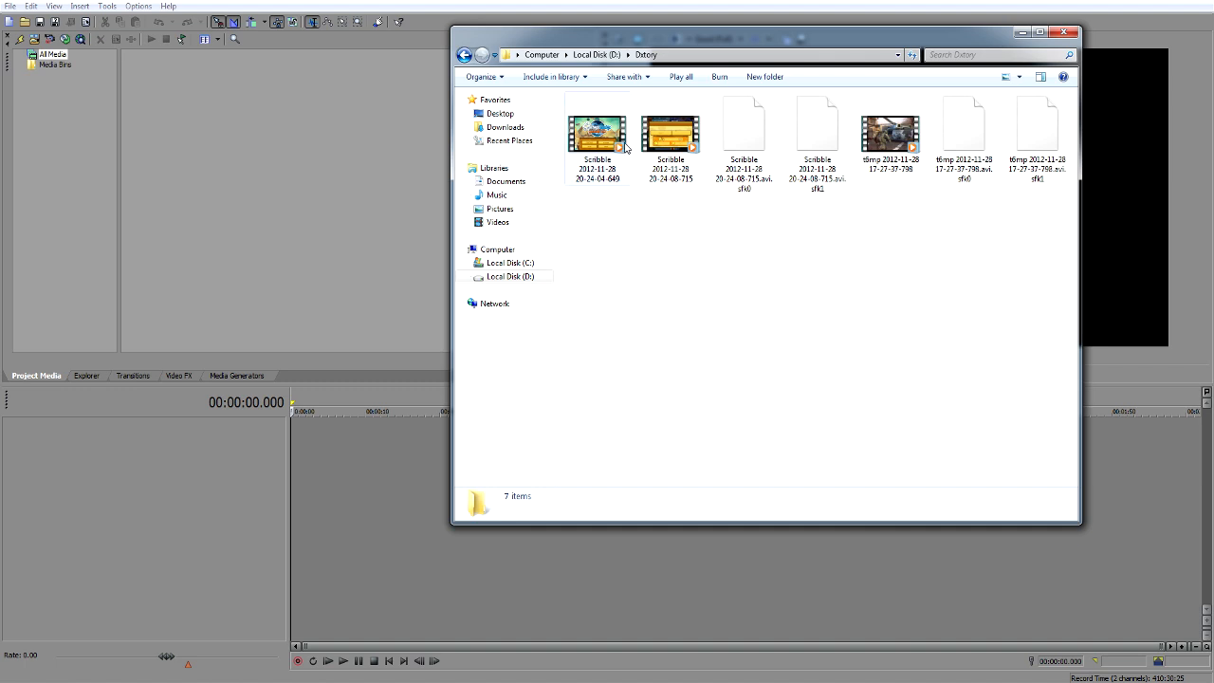
{"action": "left_click_drag", "start_coordinate": [892, 138], "coordinate": [306, 174]}
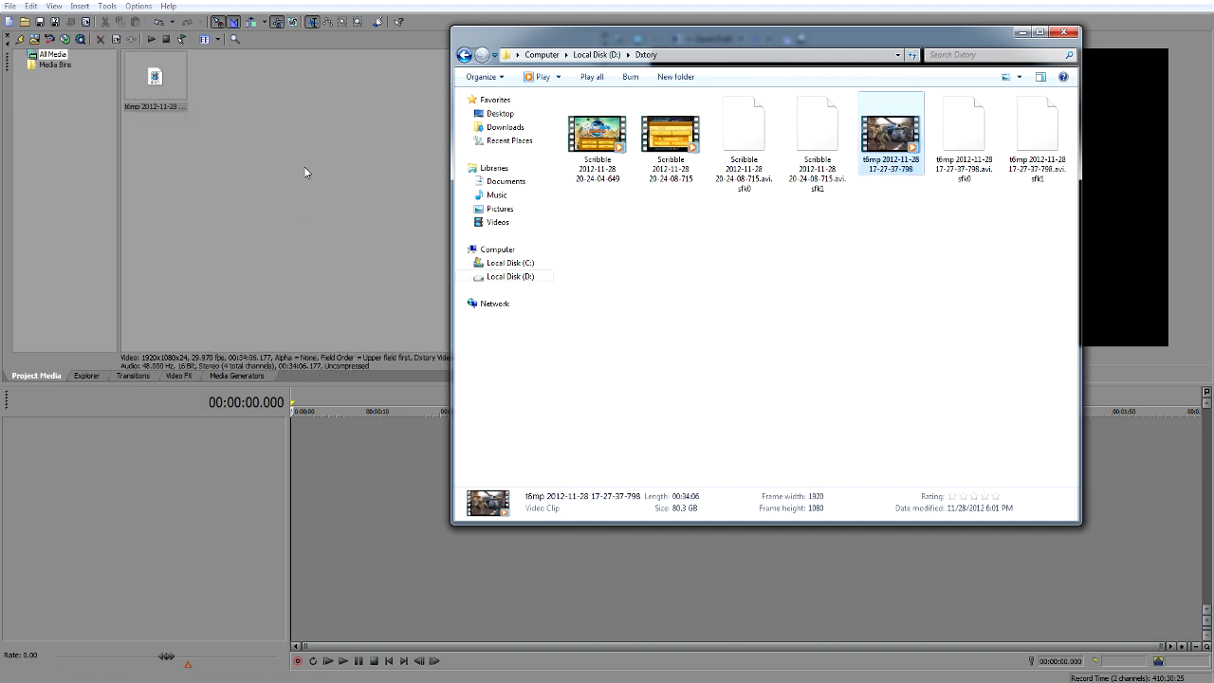
{"action": "left_click", "coordinate": [304, 234]}
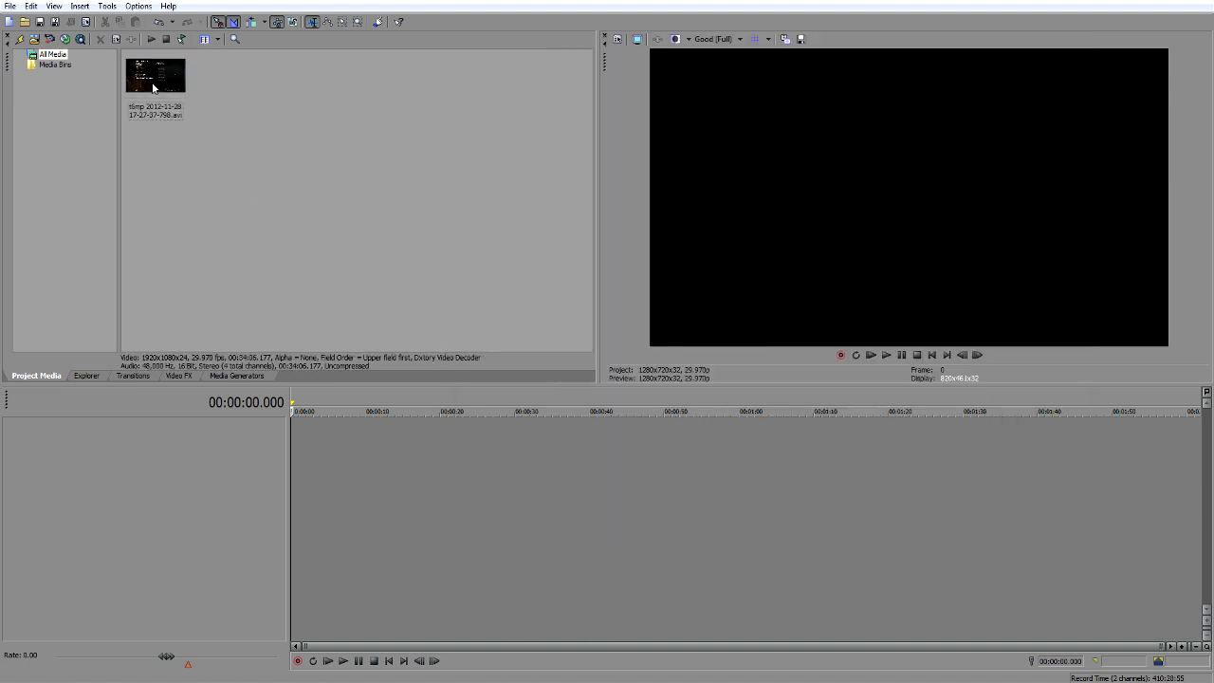
{"action": "left_click_drag", "start_coordinate": [130, 72], "coordinate": [452, 494]}
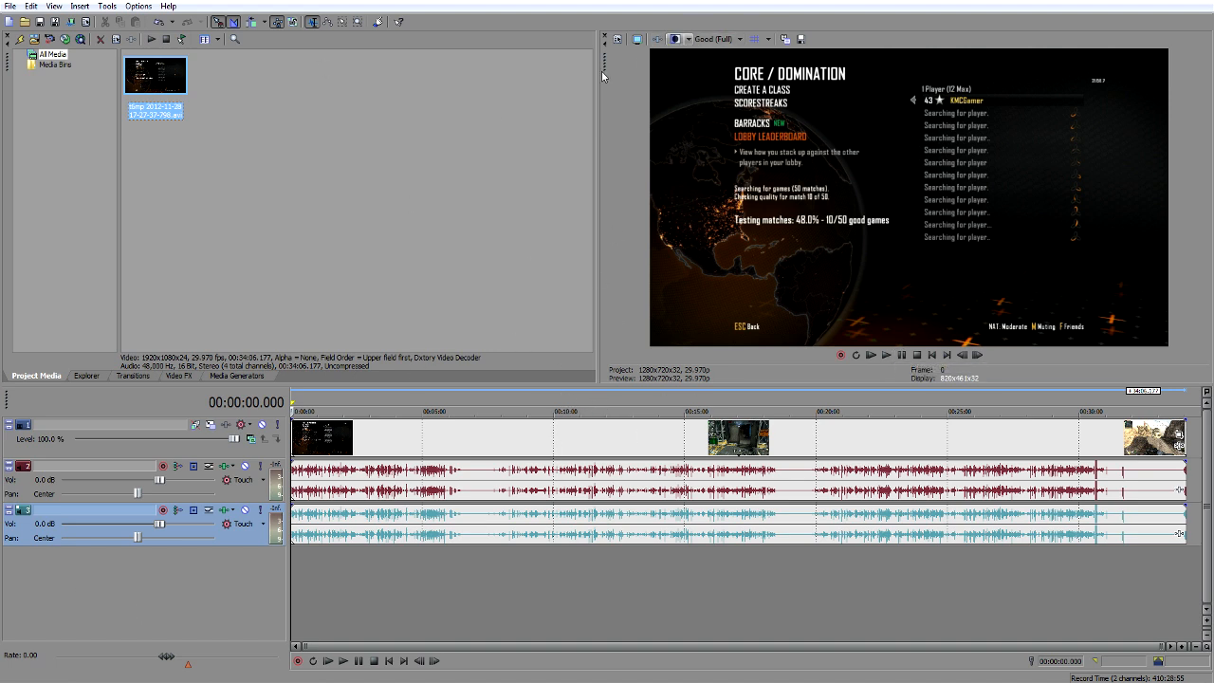
Step: Set the video preview quality to Draft (Auto)
{"action": "left_click", "coordinate": [729, 42]}
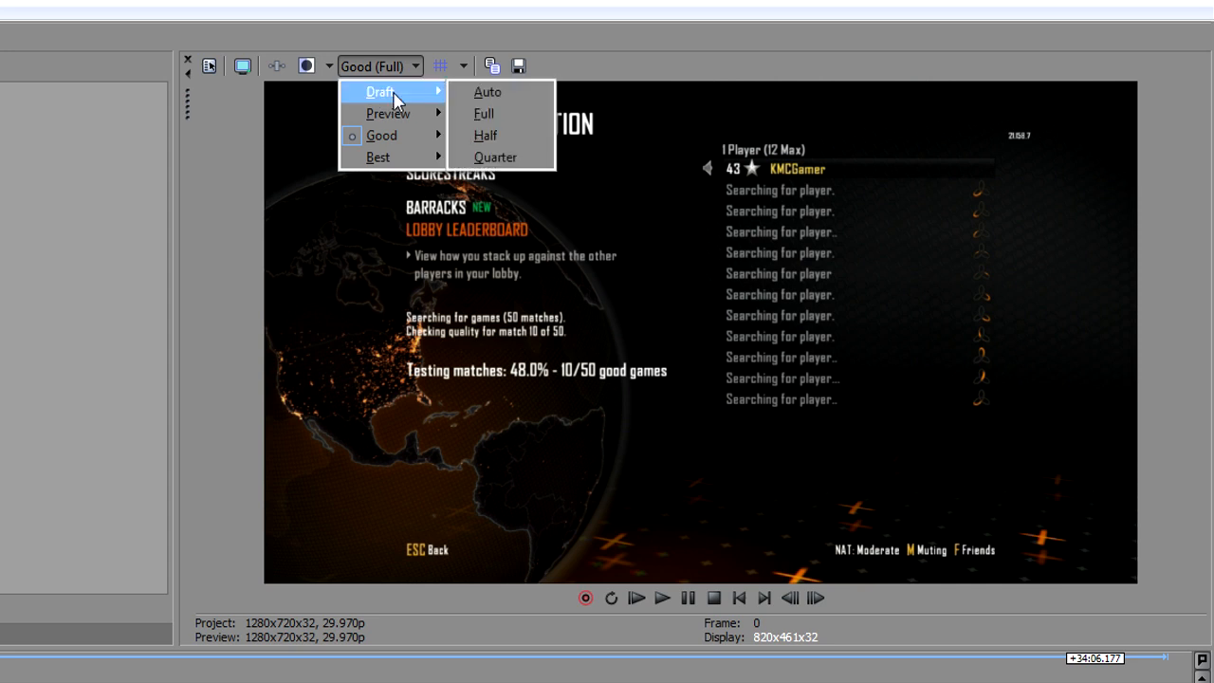
{"action": "mouse_move", "coordinate": [398, 94]}
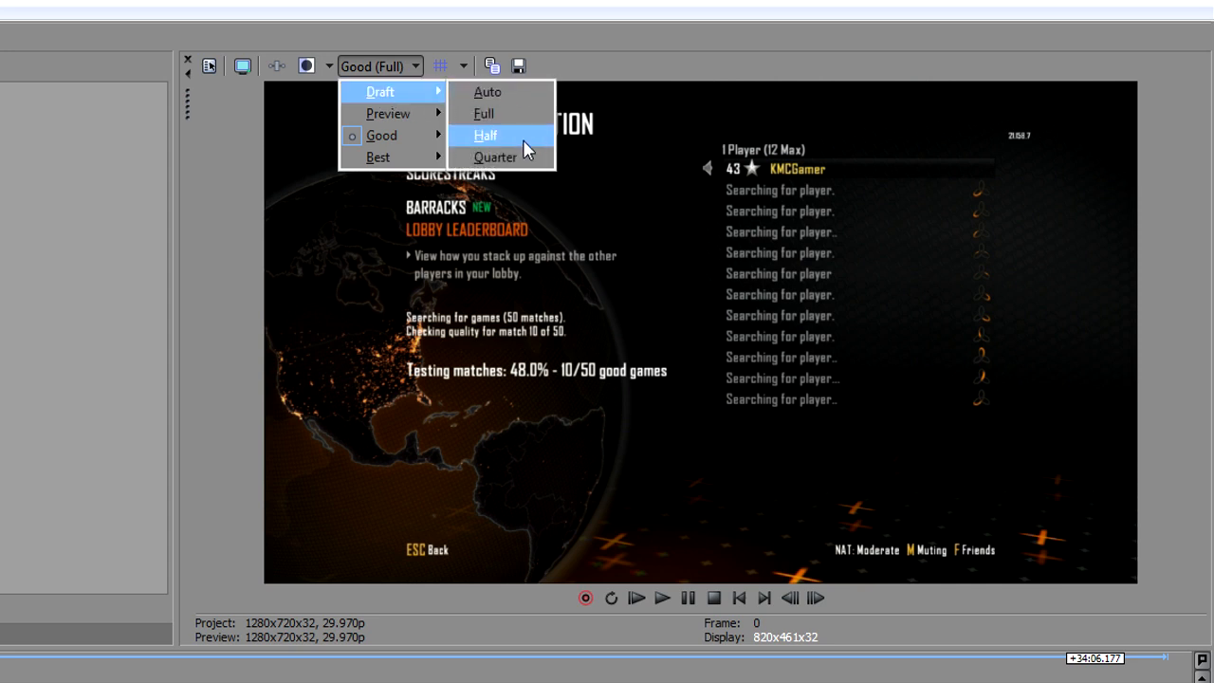
{"action": "left_click", "coordinate": [493, 98]}
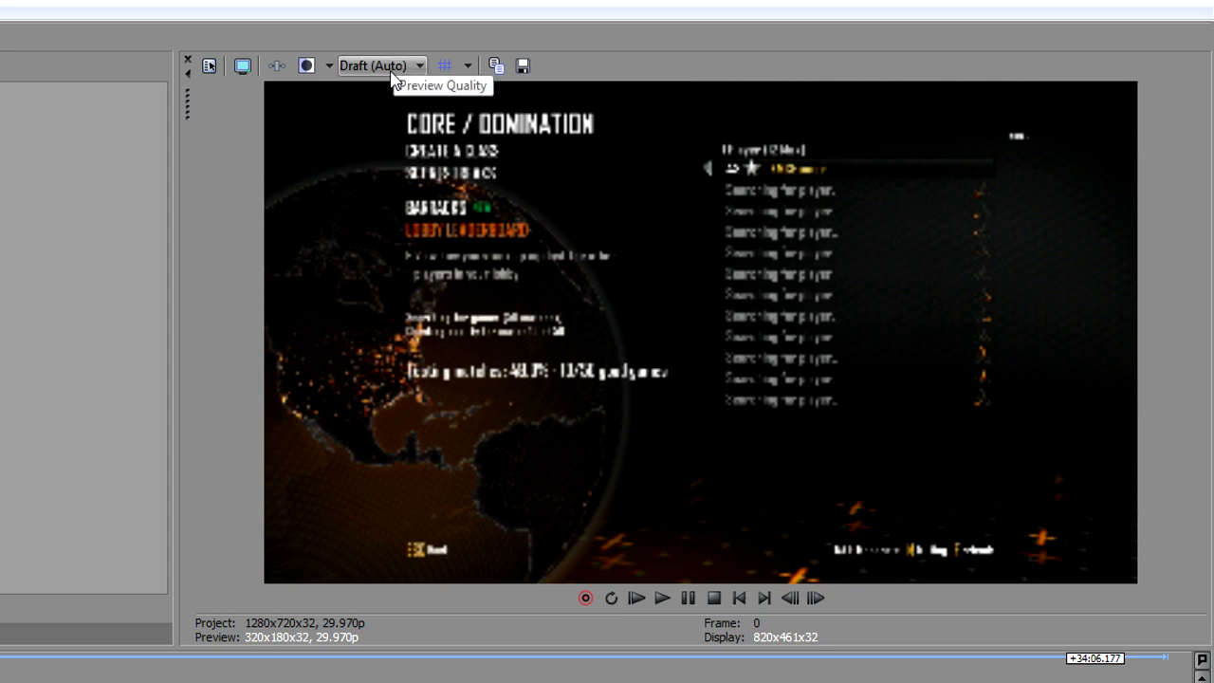
Step: Narrow the video preview area slightly and set its quality to Preview (Full)
{"action": "left_click_drag", "start_coordinate": [177, 210], "coordinate": [329, 207]}
{"action": "left_click", "coordinate": [538, 66]}
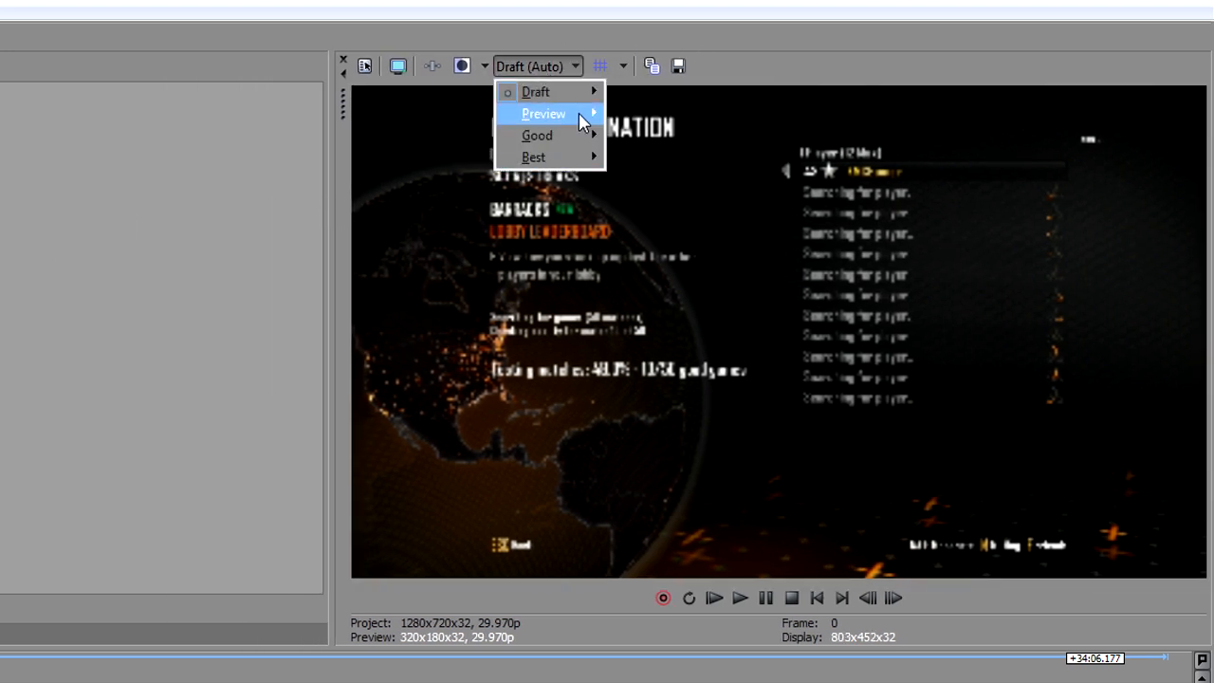
{"action": "mouse_move", "coordinate": [563, 118]}
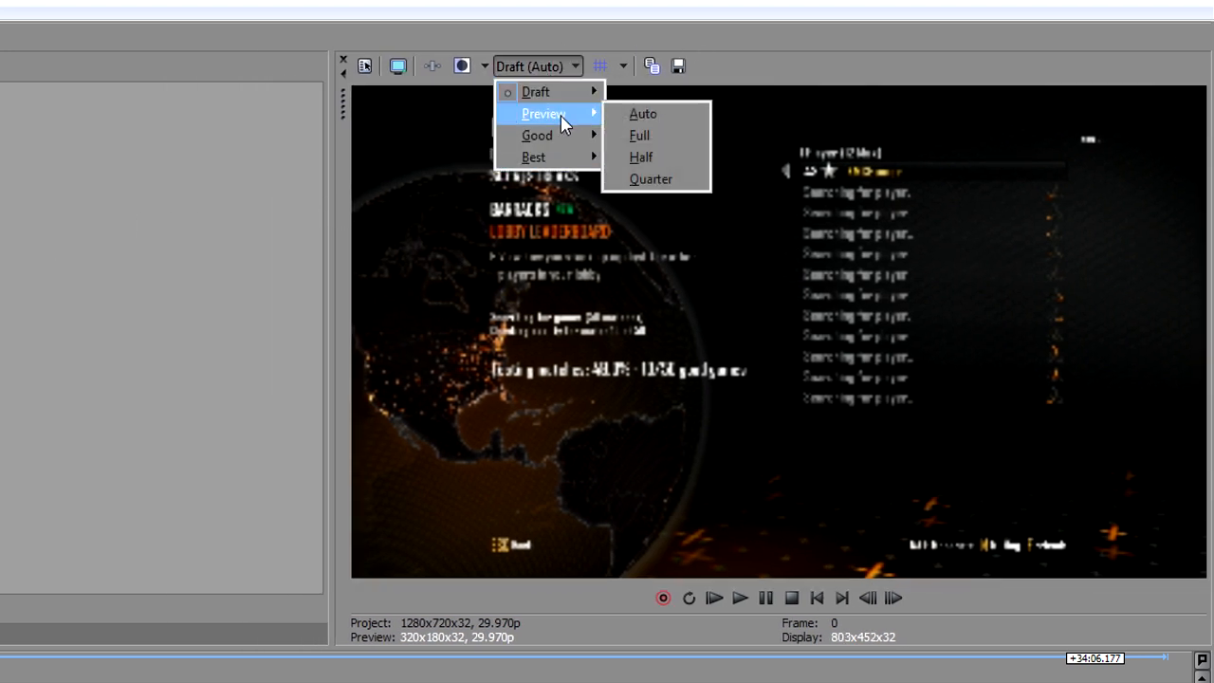
{"action": "left_click", "coordinate": [639, 135]}
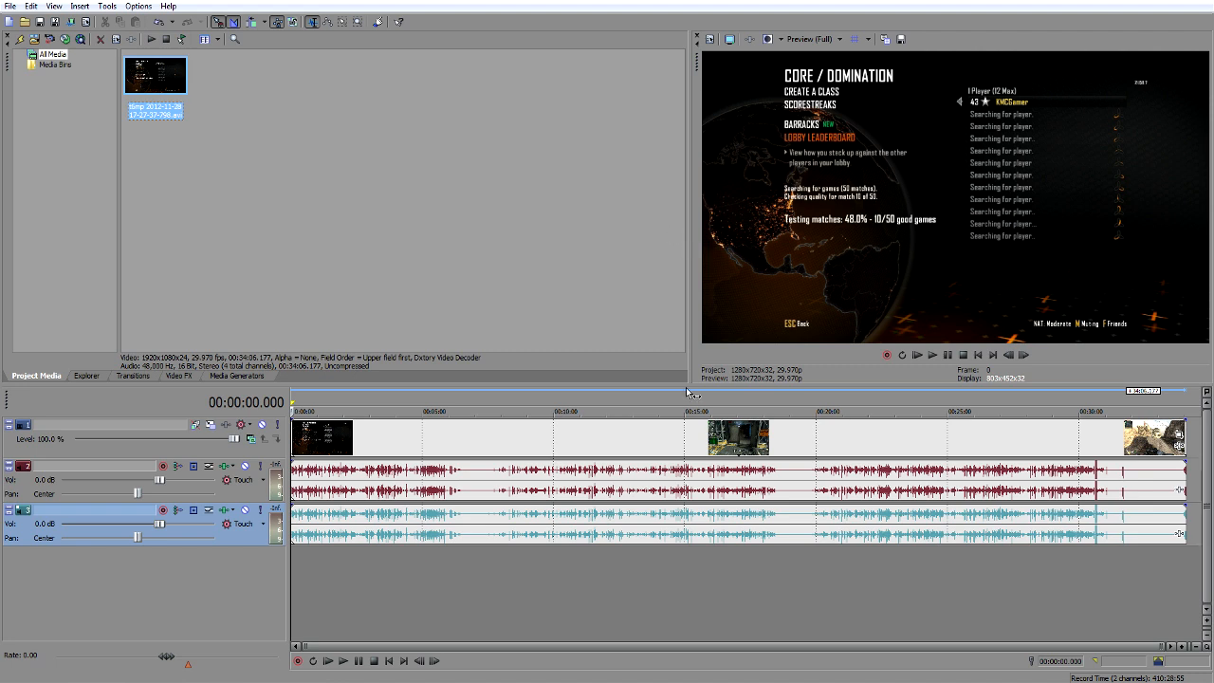
Step: Place the playhead at about 00:03:32 and disable resampling in the video clip's properties
{"action": "left_click", "coordinate": [302, 405]}
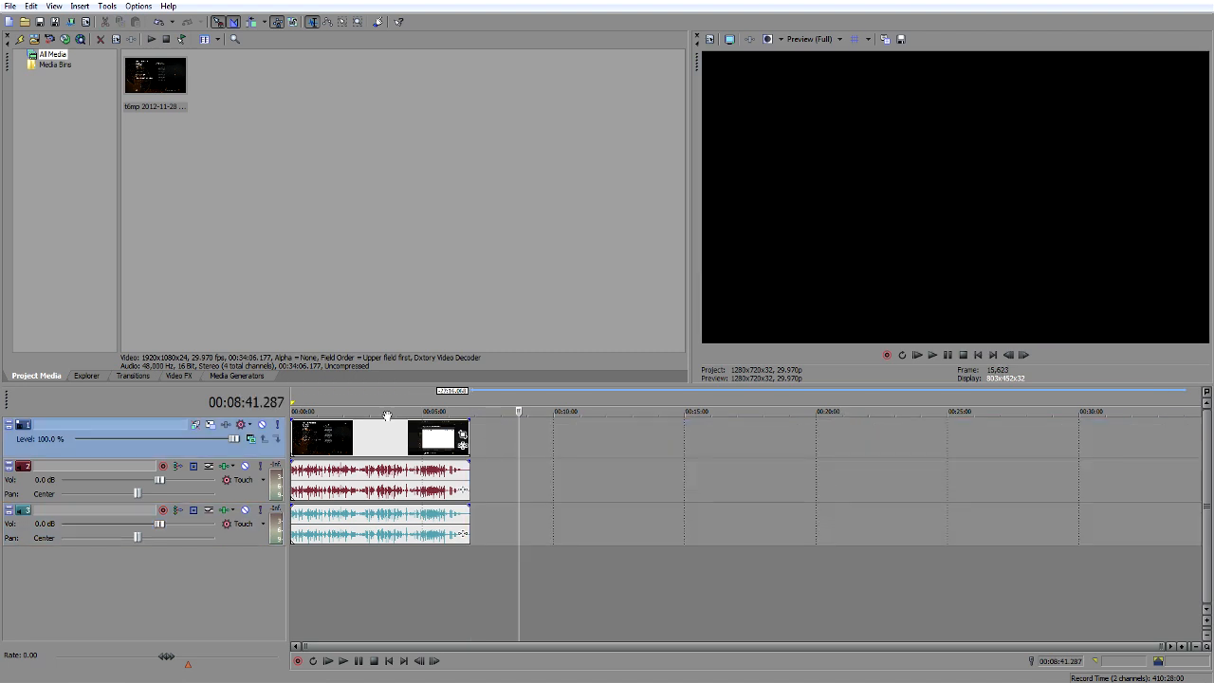
{"action": "left_click", "coordinate": [383, 408]}
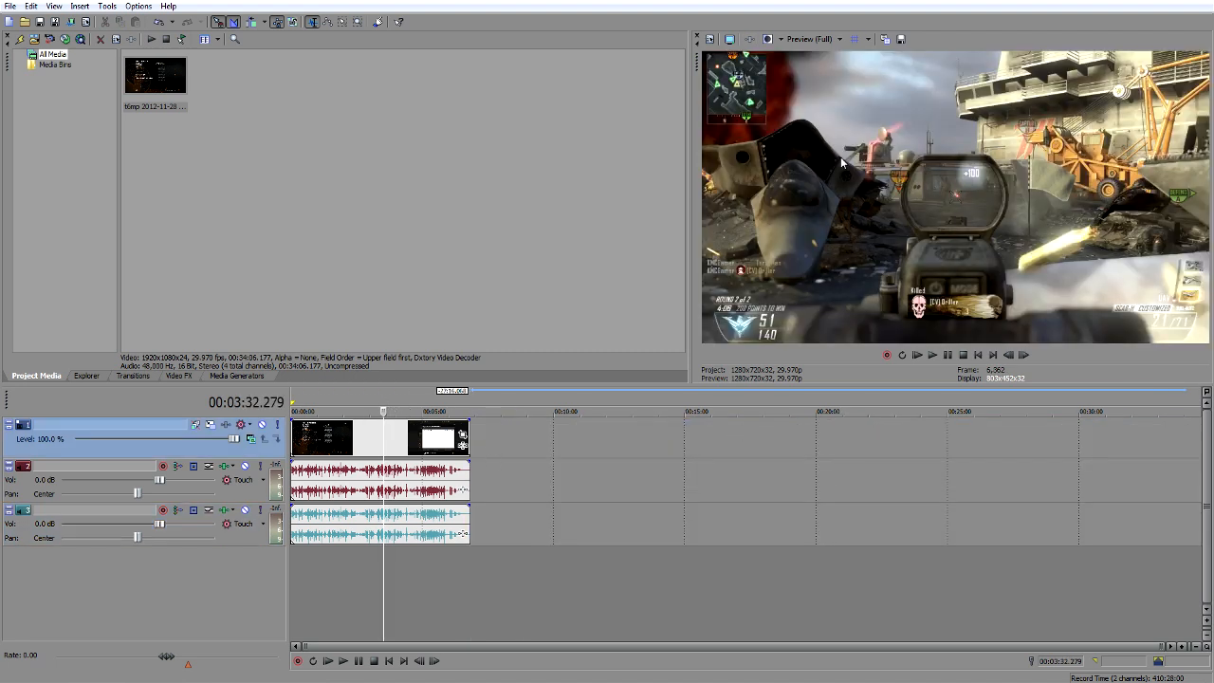
{"action": "right_click", "coordinate": [406, 447]}
{"action": "left_click", "coordinate": [446, 441]}
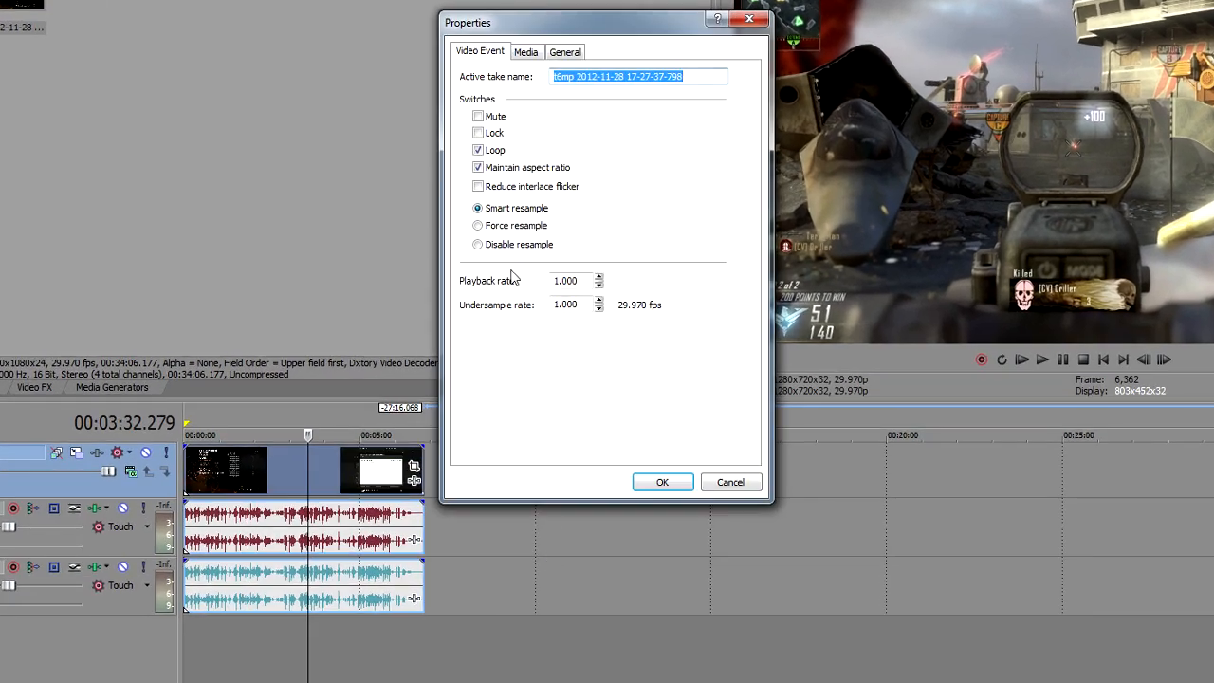
{"action": "left_click", "coordinate": [510, 248]}
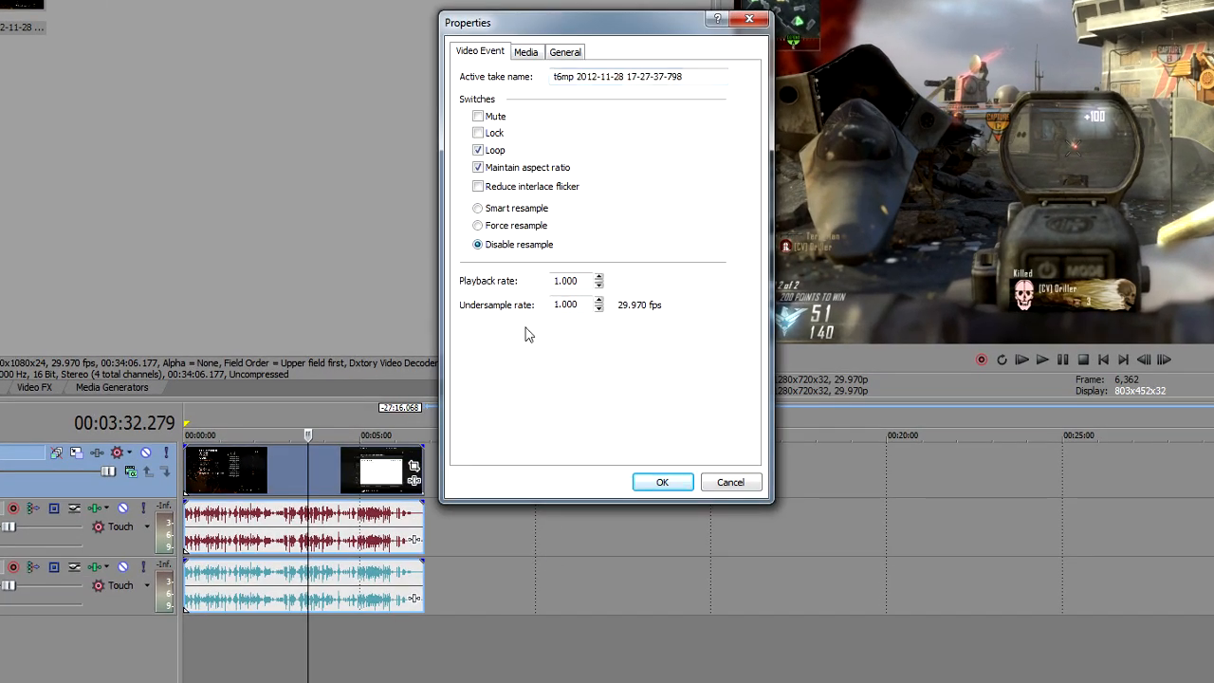
{"action": "left_click", "coordinate": [664, 482]}
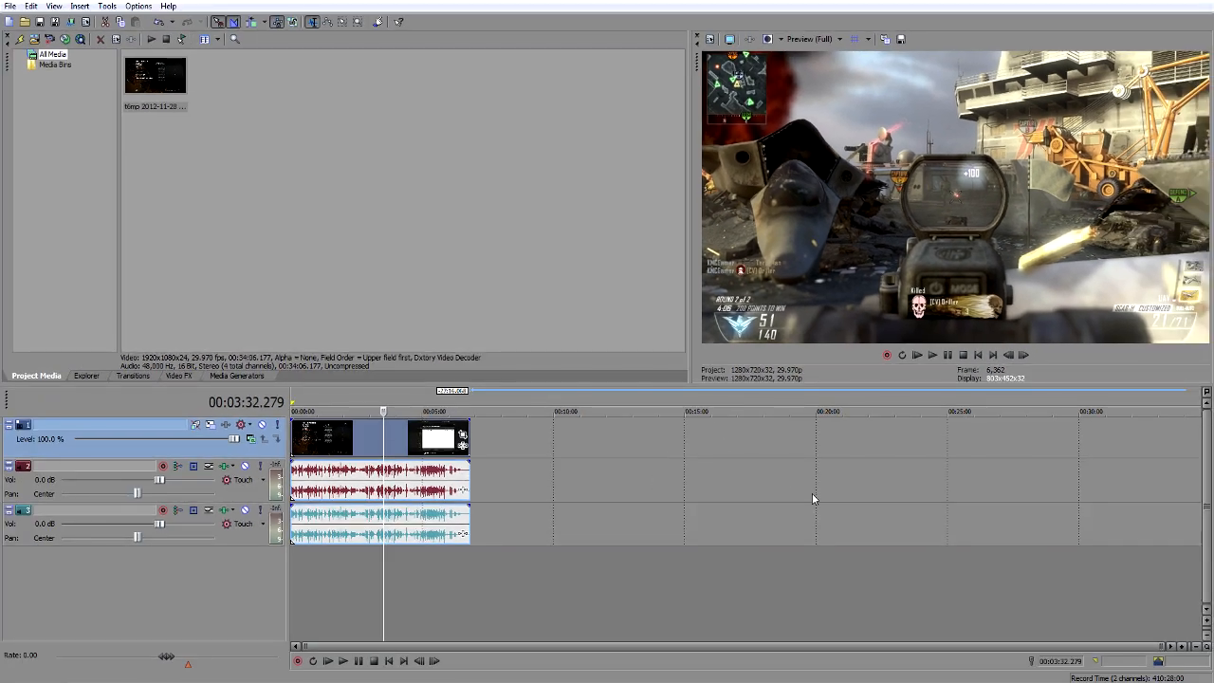
Step: Reopen the video clip's properties to check its resample setting, and close them
{"action": "right_click", "coordinate": [446, 452]}
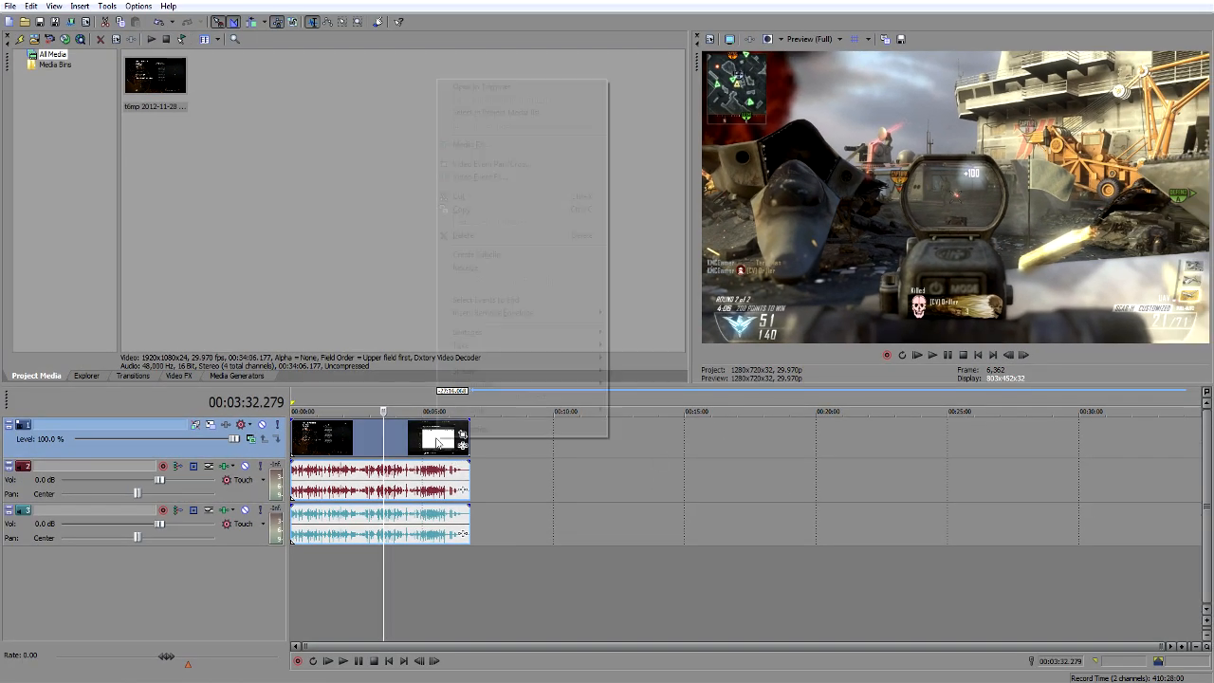
{"action": "left_click", "coordinate": [597, 403]}
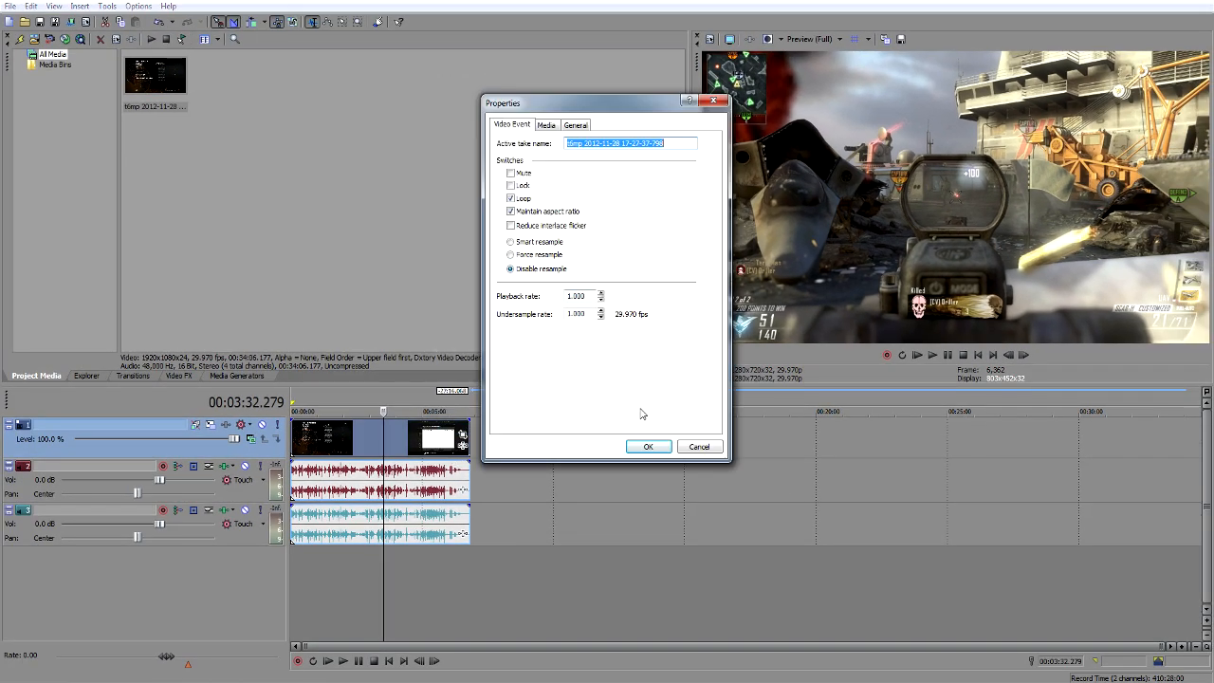
{"action": "left_click", "coordinate": [648, 447]}
Step: Mark a loop region about 1 min 33 s long over the clip and move the playhead to about 00:04:53
{"action": "left_click_drag", "start_coordinate": [370, 575], "coordinate": [408, 575]}
{"action": "left_click", "coordinate": [418, 456]}
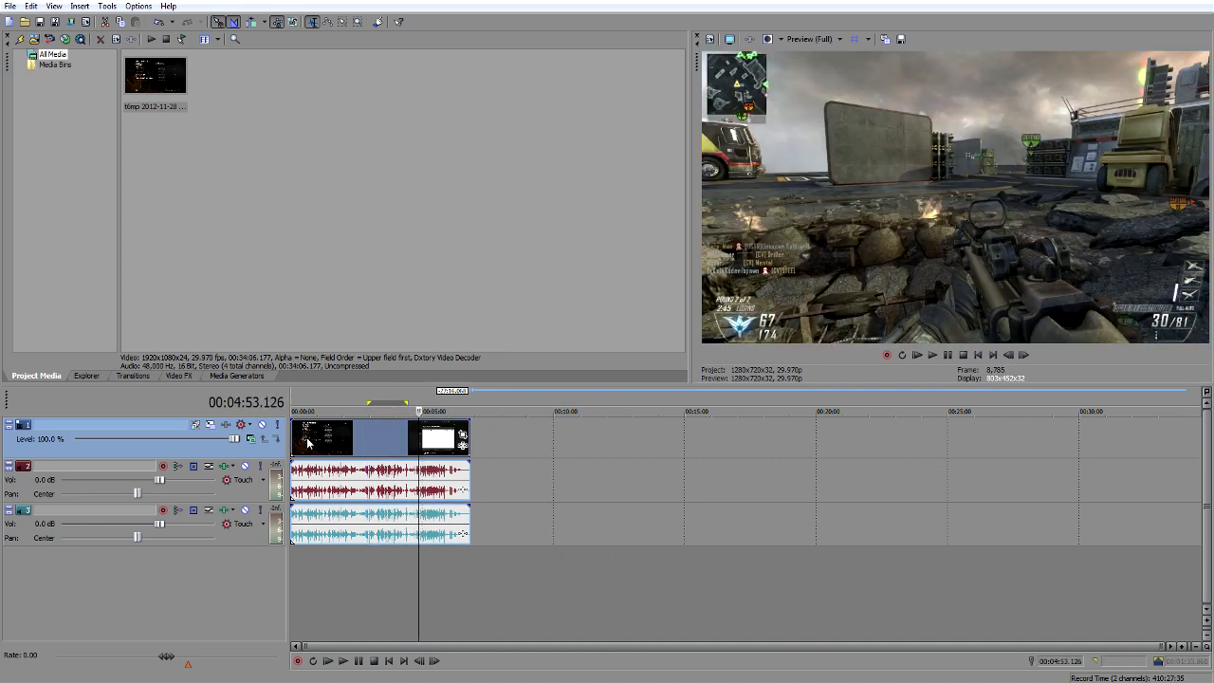
Step: Examine the resample options among the selected clip's event switches
{"action": "left_click", "coordinate": [31, 6]}
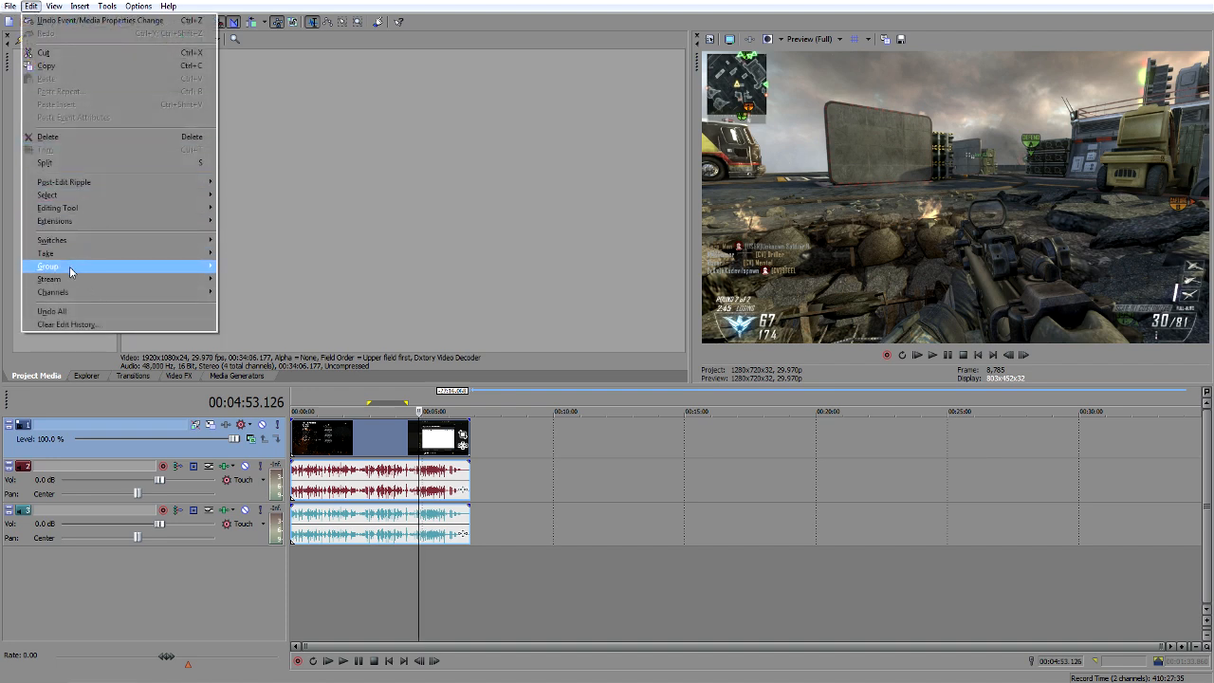
{"action": "mouse_move", "coordinate": [70, 242]}
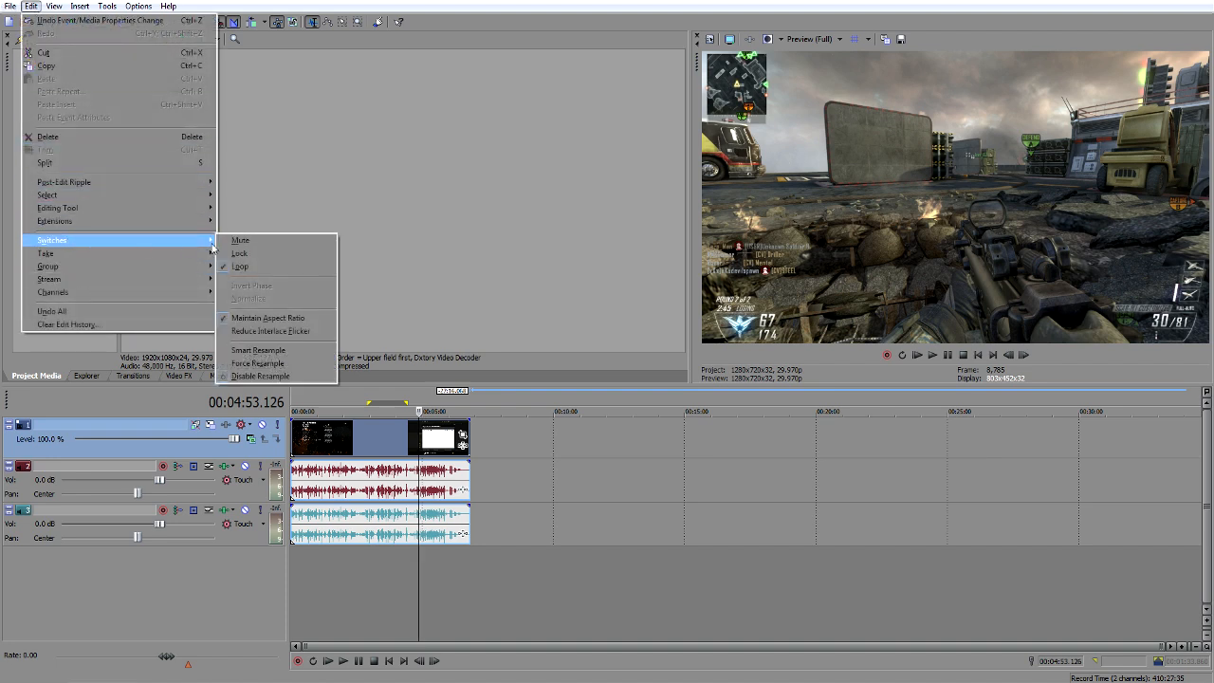
{"action": "left_click", "coordinate": [275, 365]}
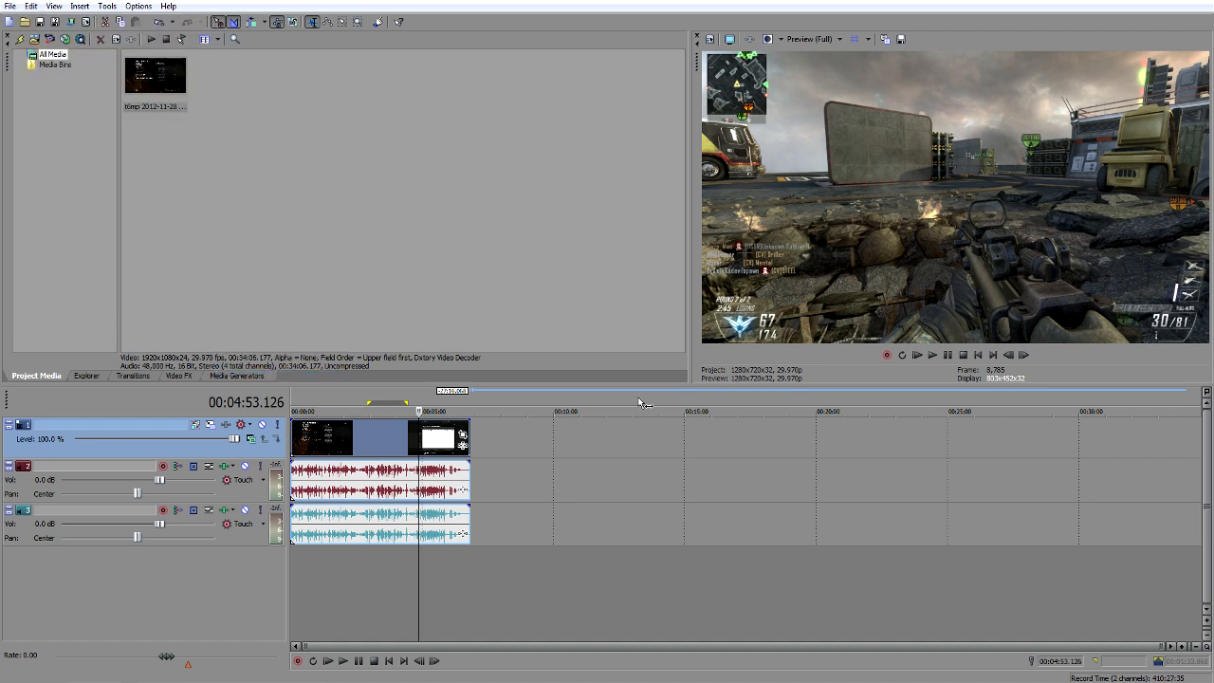
Step: Move the playhead to about 00:05:19 and add the Sony Color Curves effect to the video clip
{"action": "left_click", "coordinate": [431, 400]}
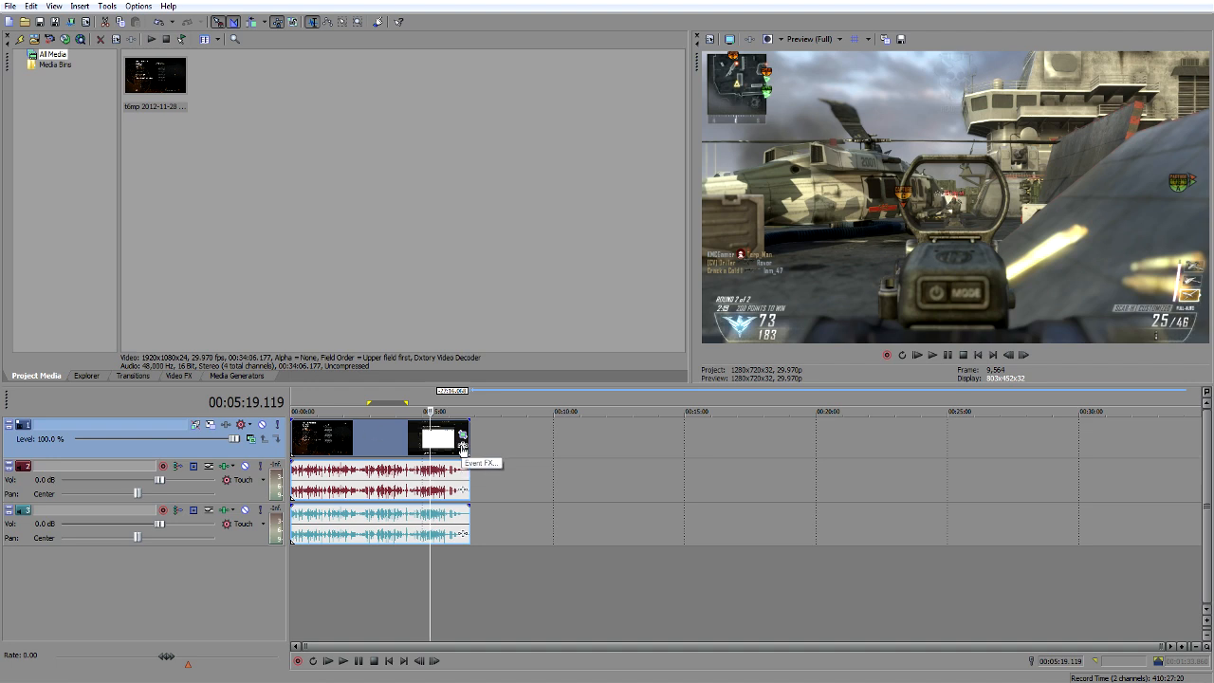
{"action": "left_click", "coordinate": [462, 448]}
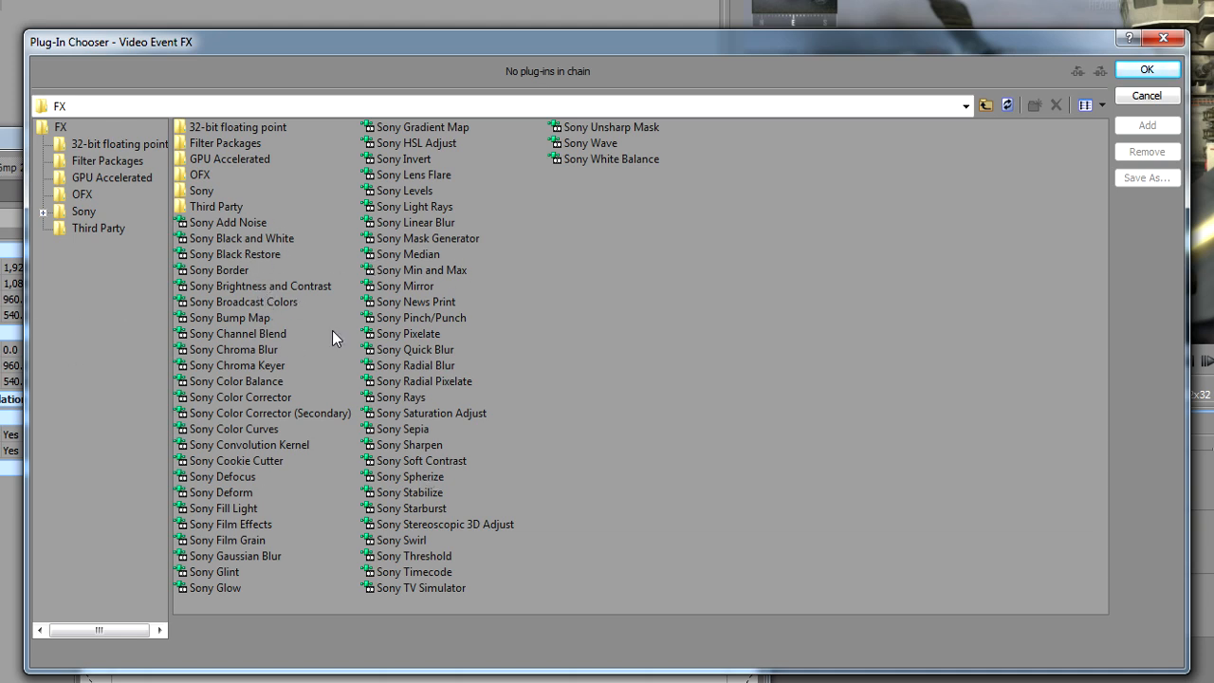
{"action": "left_click", "coordinate": [250, 429]}
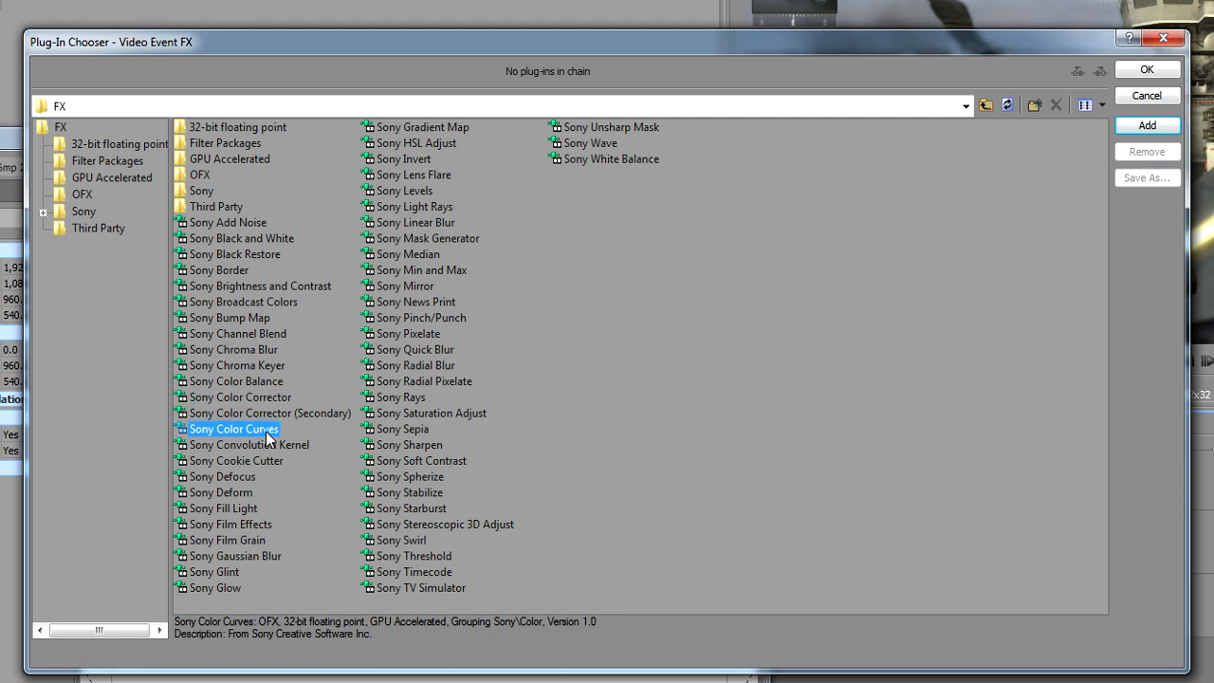
{"action": "left_click", "coordinate": [252, 414]}
{"action": "left_click", "coordinate": [261, 431]}
{"action": "double_click", "coordinate": [261, 433]}
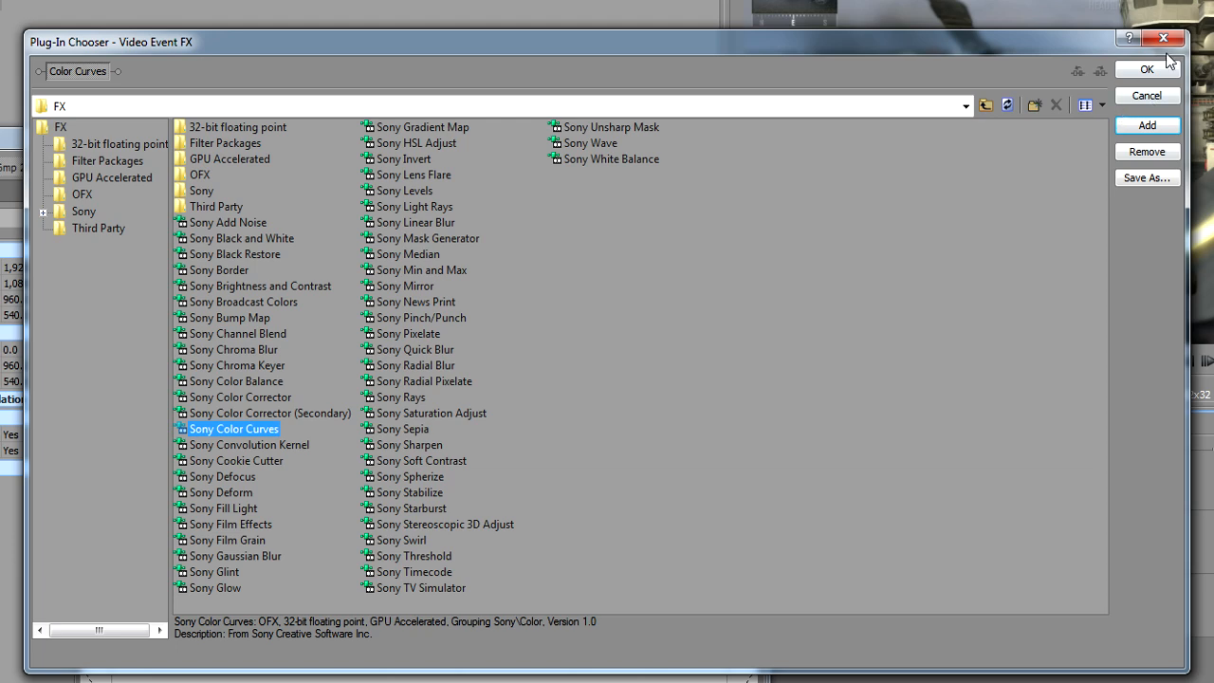
{"action": "left_click", "coordinate": [1144, 74]}
Step: Move the effect window off the preview, bend the RGB curve into a gentle S, and compare the effect off and on
{"action": "left_click_drag", "start_coordinate": [487, 181], "coordinate": [588, 98]}
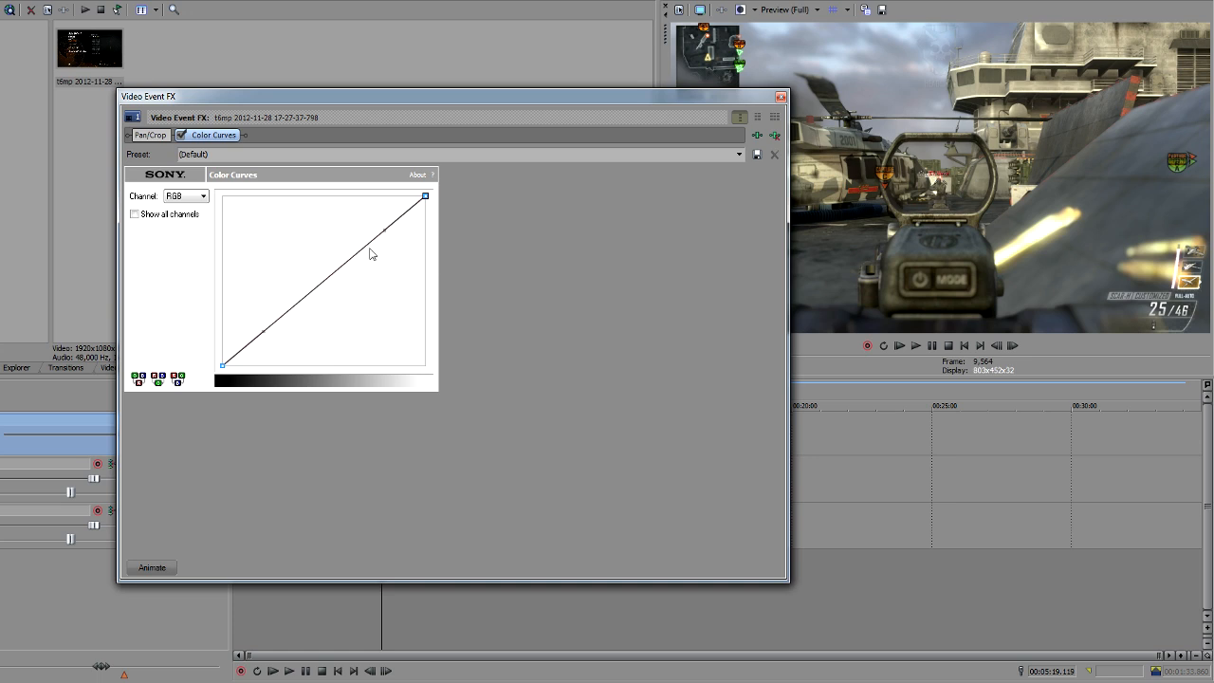
{"action": "left_click_drag", "start_coordinate": [312, 126], "coordinate": [344, 123]}
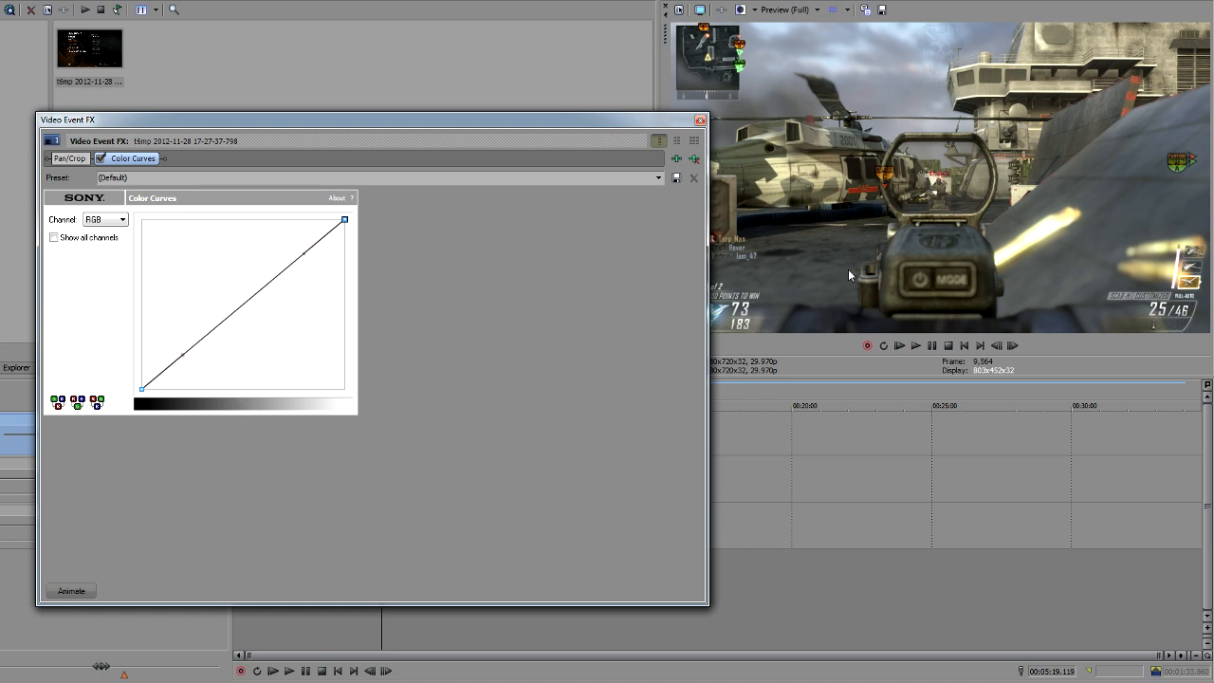
{"action": "left_click_drag", "start_coordinate": [606, 127], "coordinate": [578, 130]}
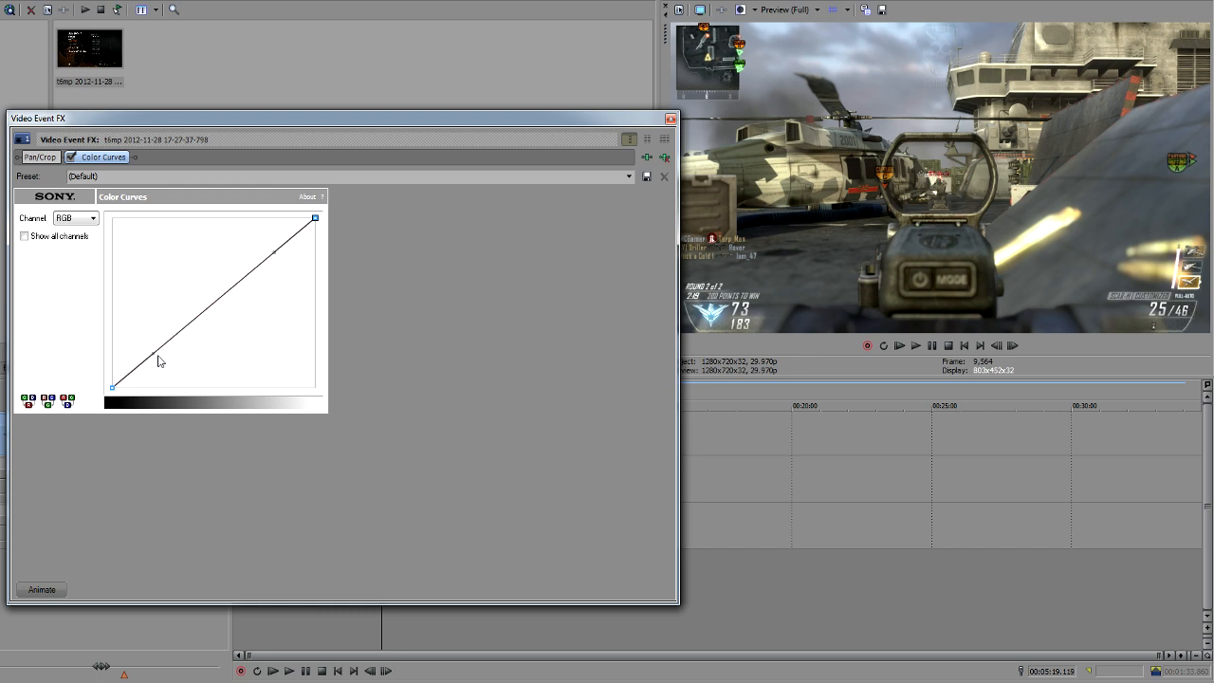
{"action": "left_click_drag", "start_coordinate": [156, 354], "coordinate": [161, 365]}
{"action": "left_click_drag", "start_coordinate": [274, 251], "coordinate": [258, 239]}
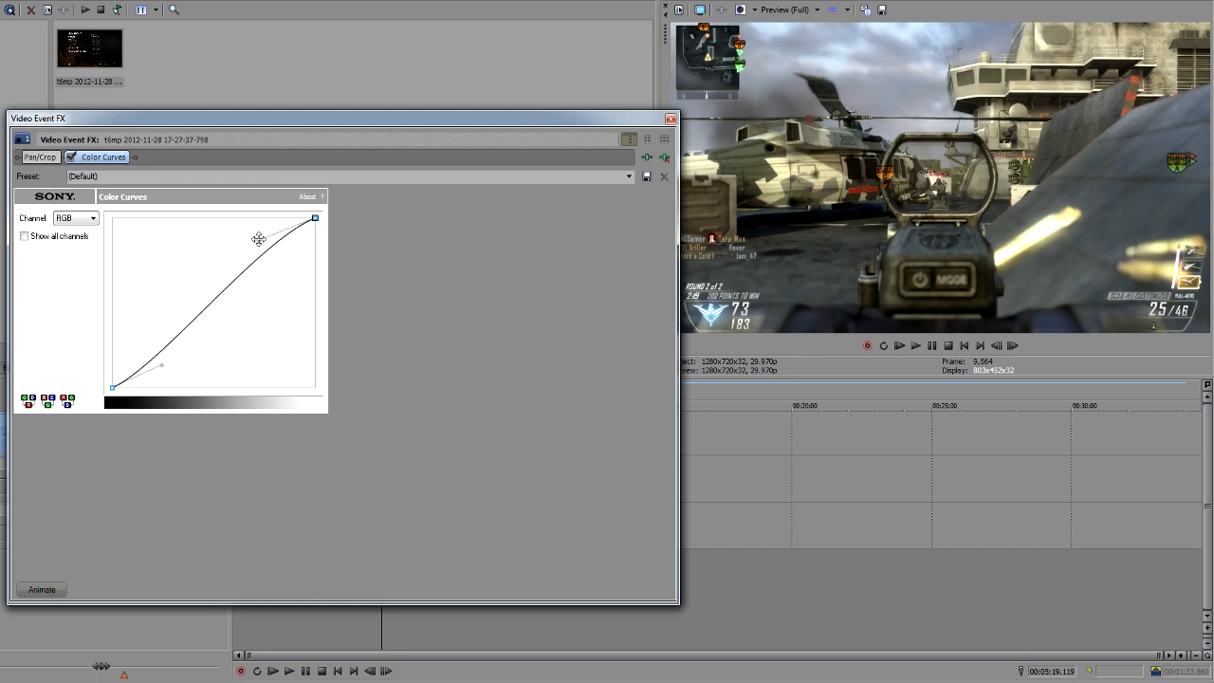
{"action": "left_click", "coordinate": [73, 160]}
{"action": "left_click", "coordinate": [73, 161]}
Step: Switch to the Red channel and raise both the highlight and shadow handles of its curve slightly
{"action": "left_click", "coordinate": [95, 221]}
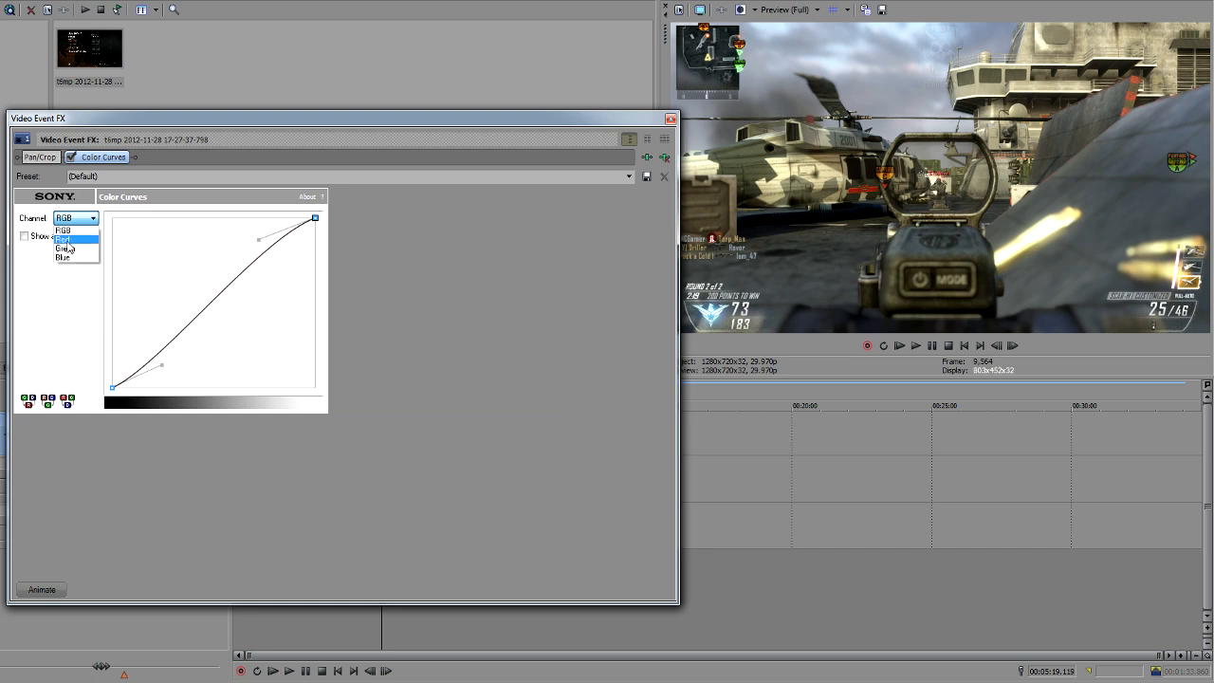
{"action": "left_click", "coordinate": [66, 242]}
{"action": "mouse_move", "coordinate": [260, 241]}
{"action": "left_mouse_down"}
{"action": "mouse_move", "coordinate": [248, 239]}
{"action": "mouse_move", "coordinate": [262, 232]}
{"action": "left_mouse_up"}
{"action": "left_click_drag", "start_coordinate": [163, 365], "coordinate": [155, 363]}
Step: Switch to the Blue channel, pull its highlight handle outward from the end point and raise its shadow handle slightly
{"action": "left_click", "coordinate": [83, 218]}
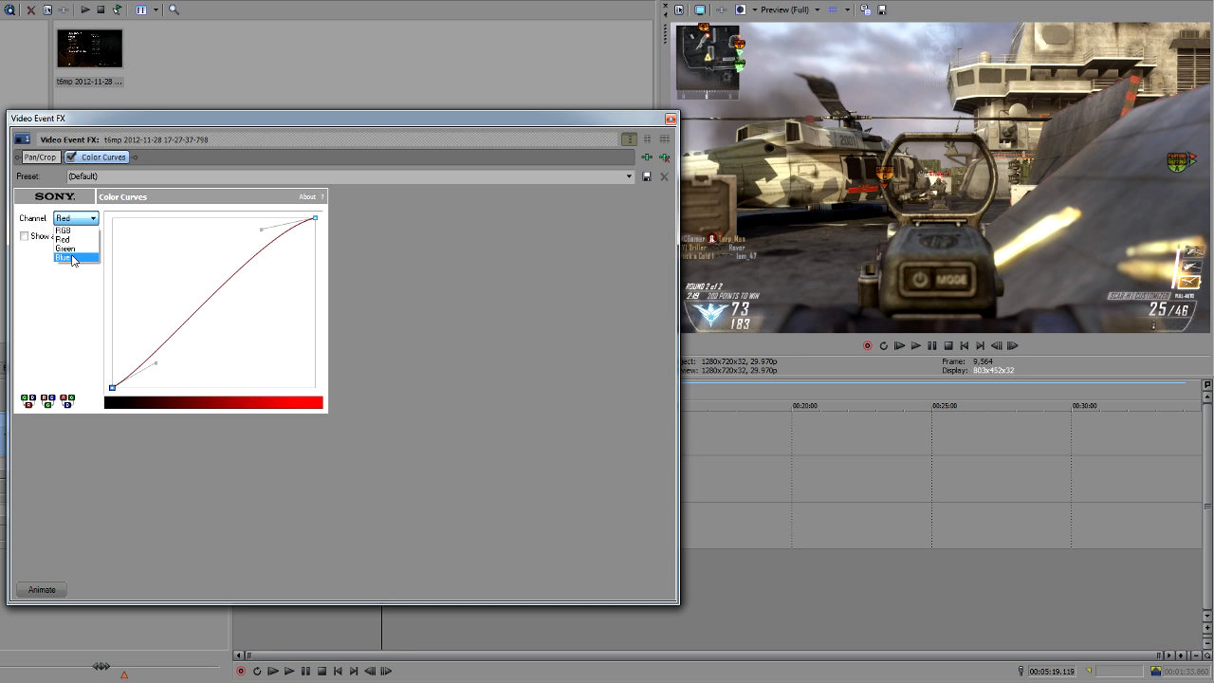
{"action": "left_click", "coordinate": [73, 259]}
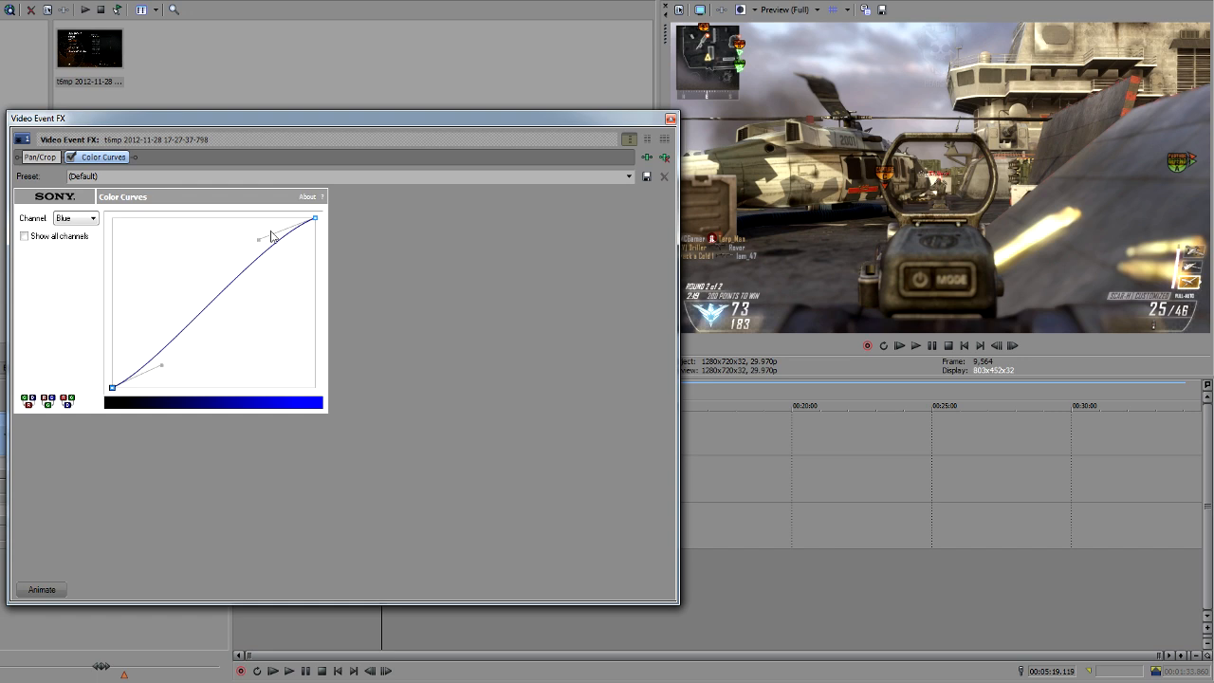
{"action": "left_click_drag", "start_coordinate": [257, 241], "coordinate": [250, 241]}
{"action": "left_click_drag", "start_coordinate": [161, 365], "coordinate": [158, 361]}
Step: Switch back to the Red channel of Color Curves and lower the highlight handle of its curve slightly
{"action": "left_click", "coordinate": [75, 219]}
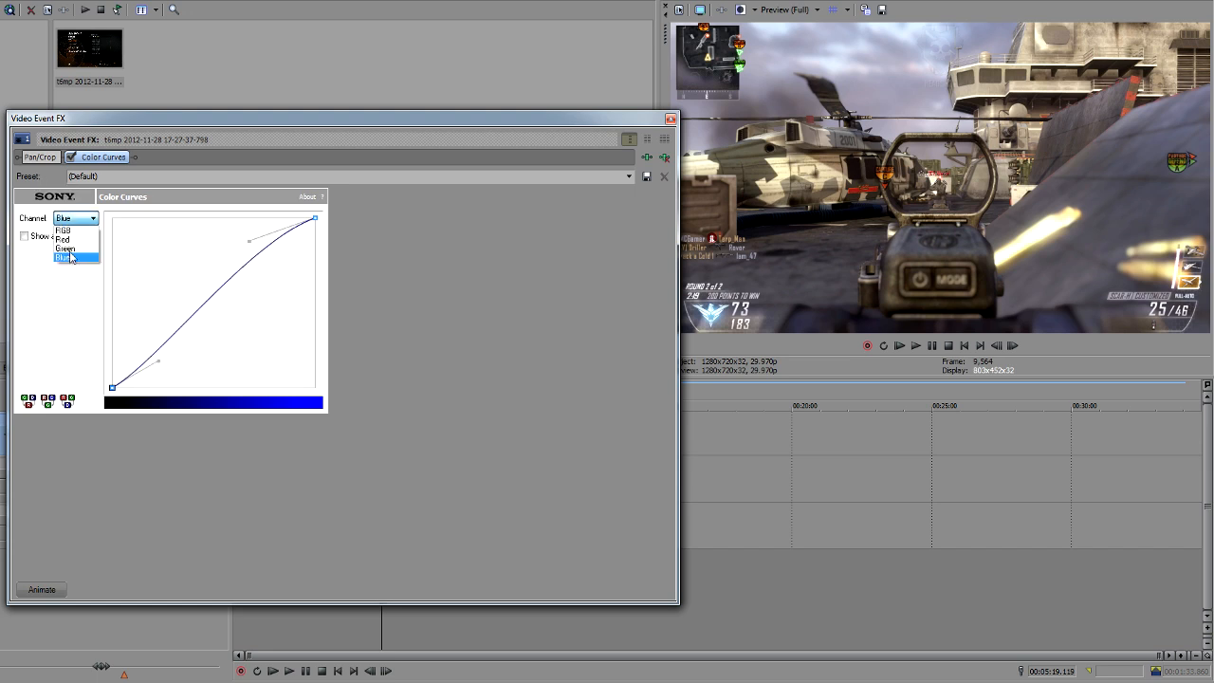
{"action": "left_click", "coordinate": [70, 247]}
{"action": "key", "text": "Up"}
{"action": "key", "text": "Up"}
{"action": "left_click_drag", "start_coordinate": [260, 230], "coordinate": [260, 244]}
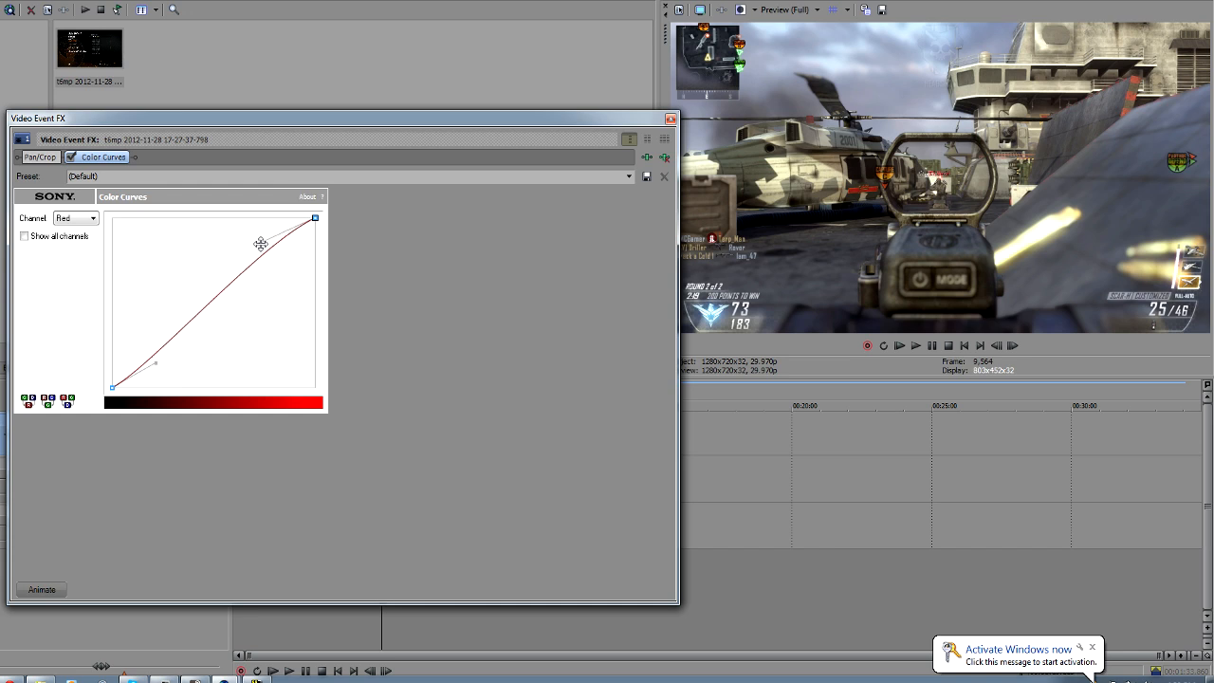
Step: Compare the clip with the Color Curves effect off and on, leaving the effect enabled
{"action": "left_click", "coordinate": [72, 159]}
{"action": "left_click", "coordinate": [72, 159]}
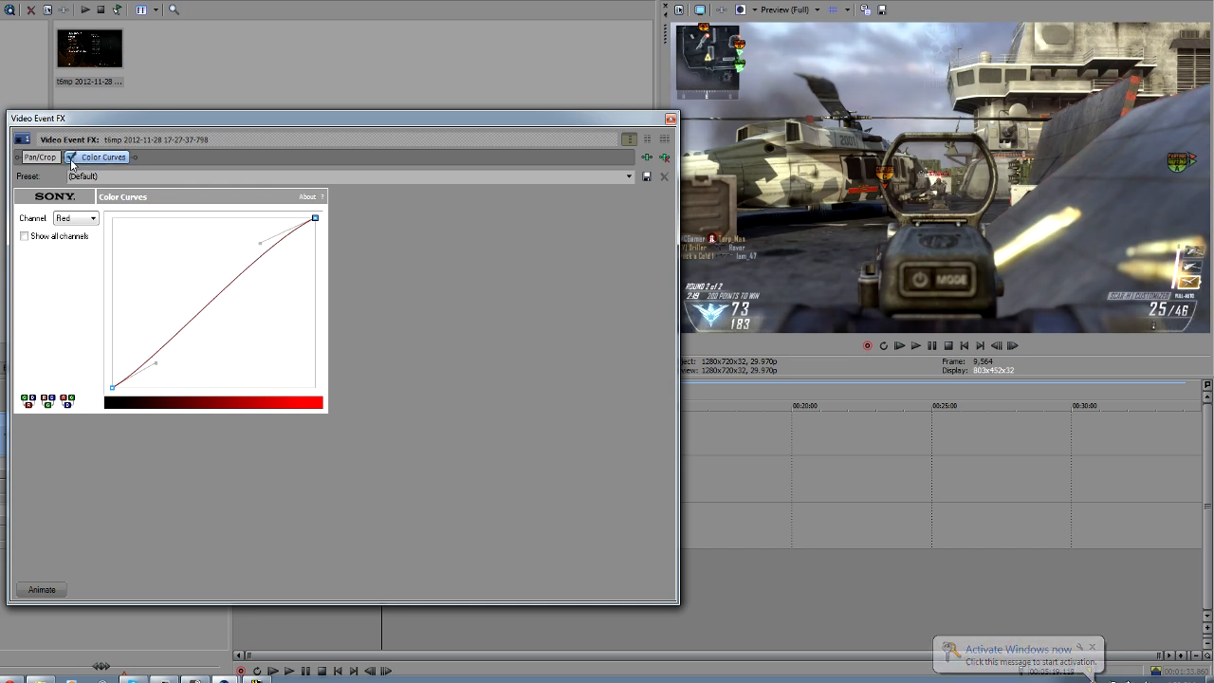
{"action": "left_click", "coordinate": [72, 158]}
{"action": "left_click", "coordinate": [72, 158]}
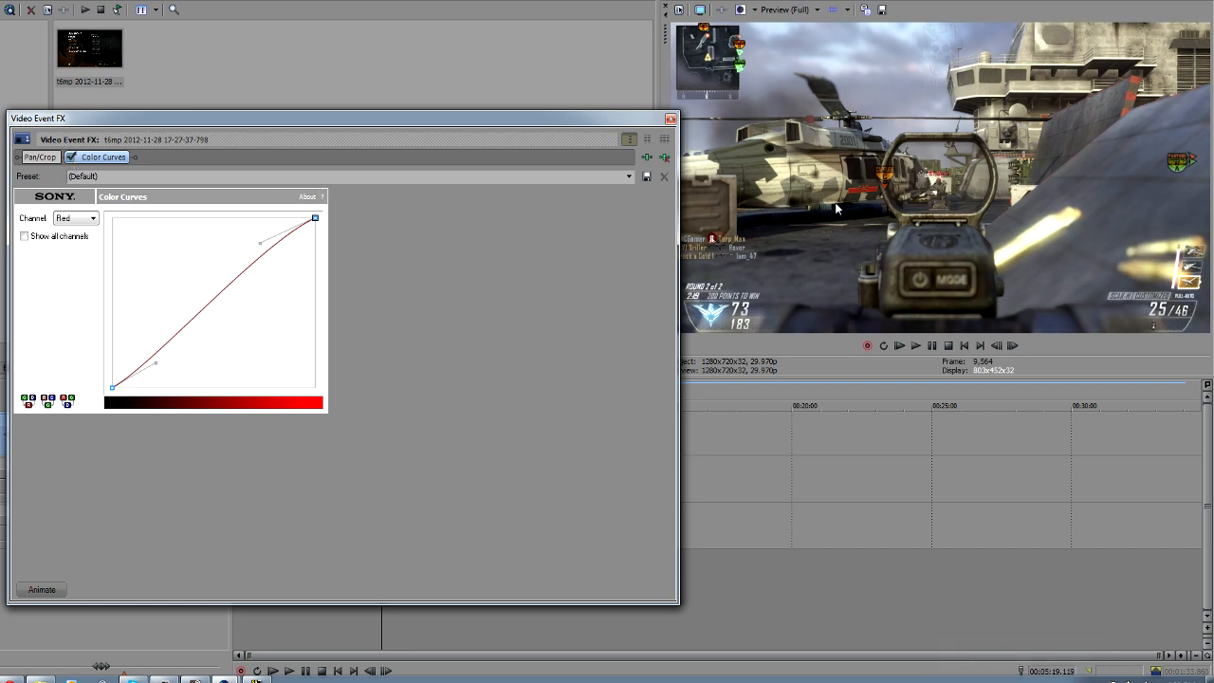
{"action": "left_click", "coordinate": [869, 144]}
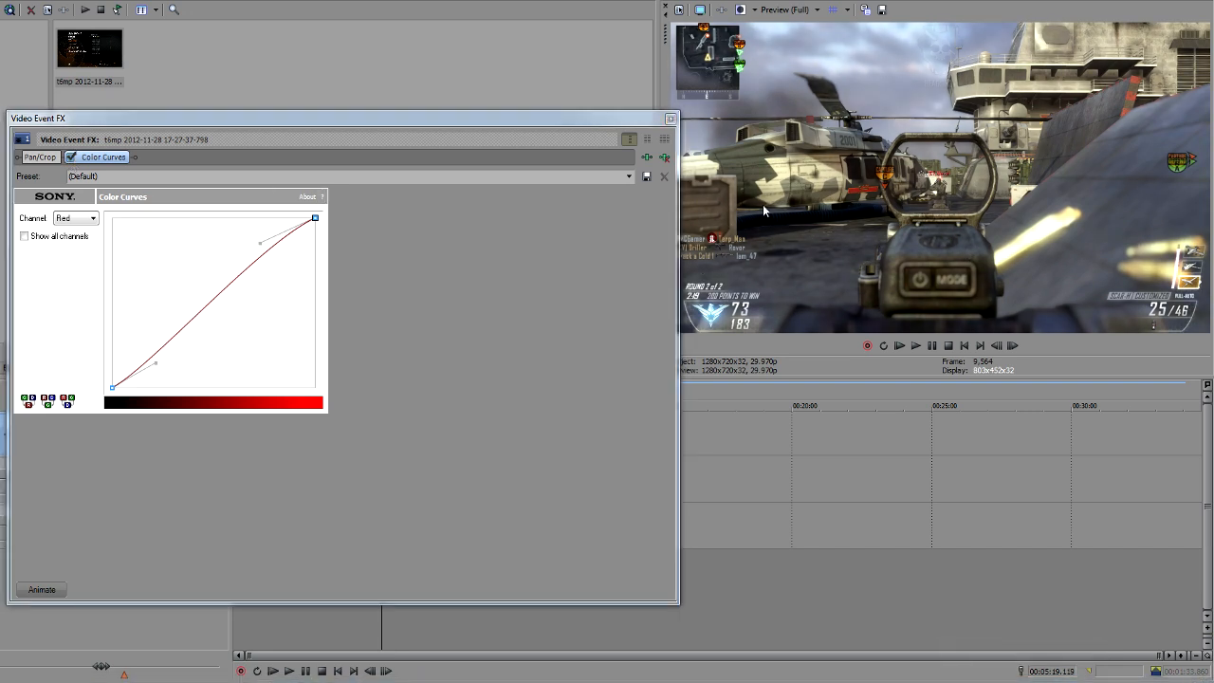
{"action": "left_click", "coordinate": [73, 159]}
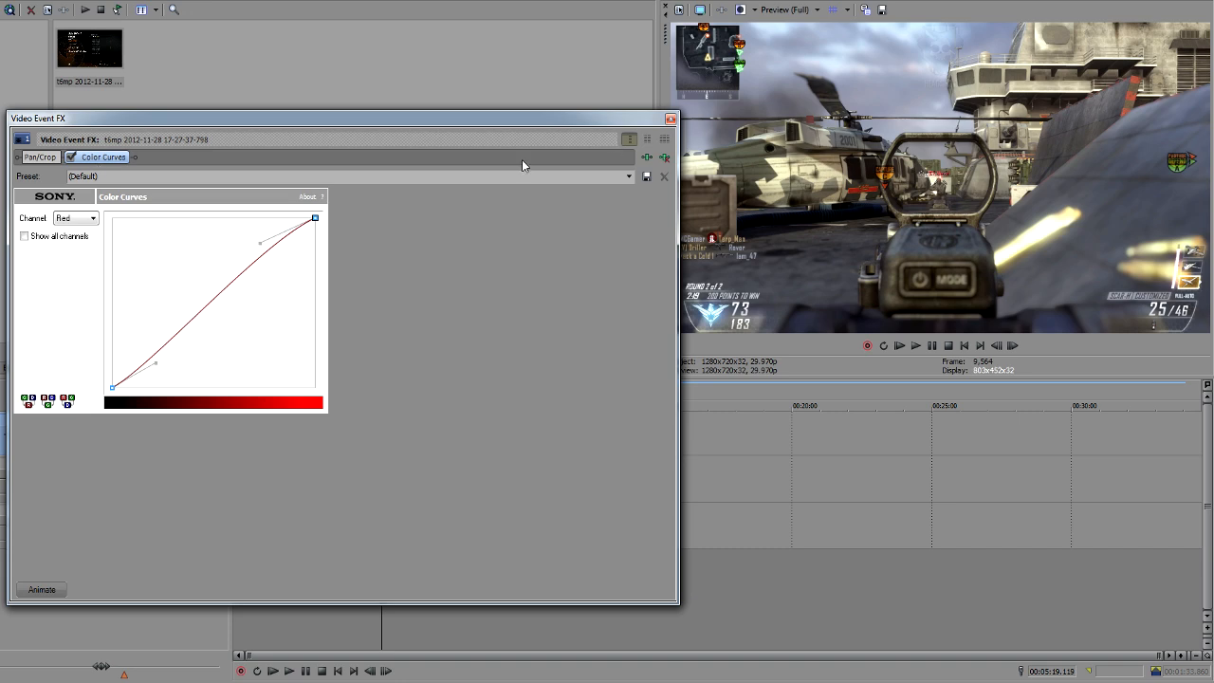
Step: Move the effects window further off the preview and add the Sony Brightness and Contrast effect to the clip's effect chain
{"action": "left_click_drag", "start_coordinate": [475, 121], "coordinate": [444, 105]}
{"action": "left_click", "coordinate": [616, 140]}
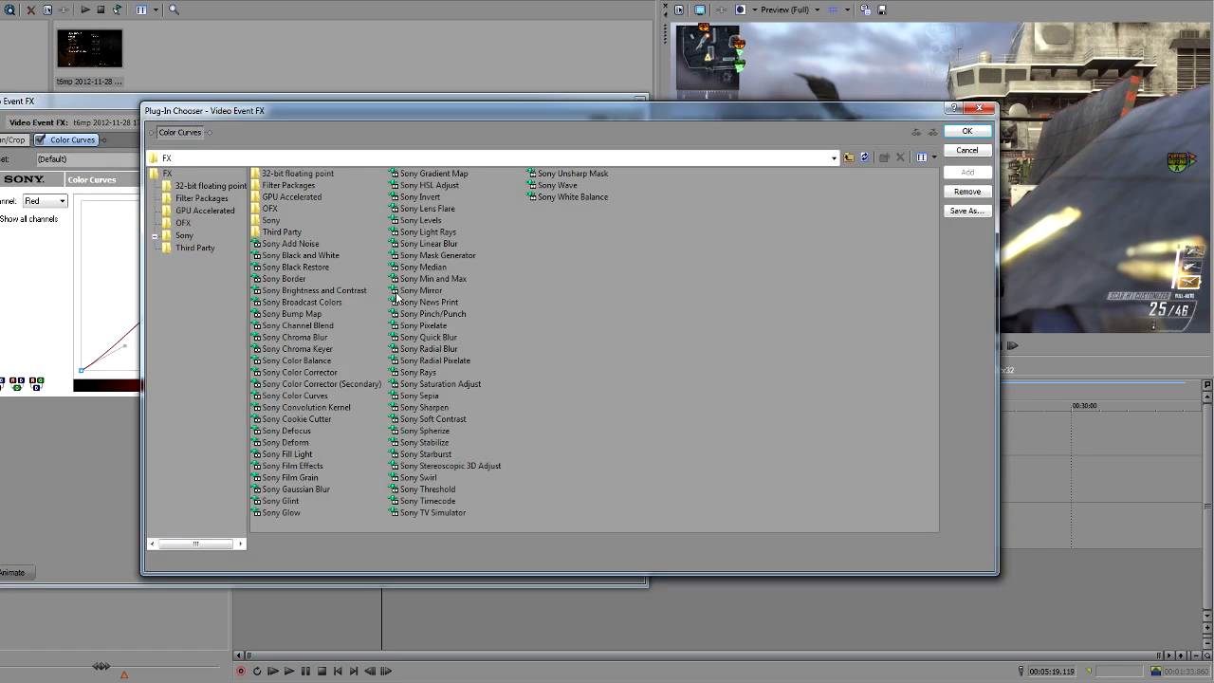
{"action": "double_click", "coordinate": [330, 292]}
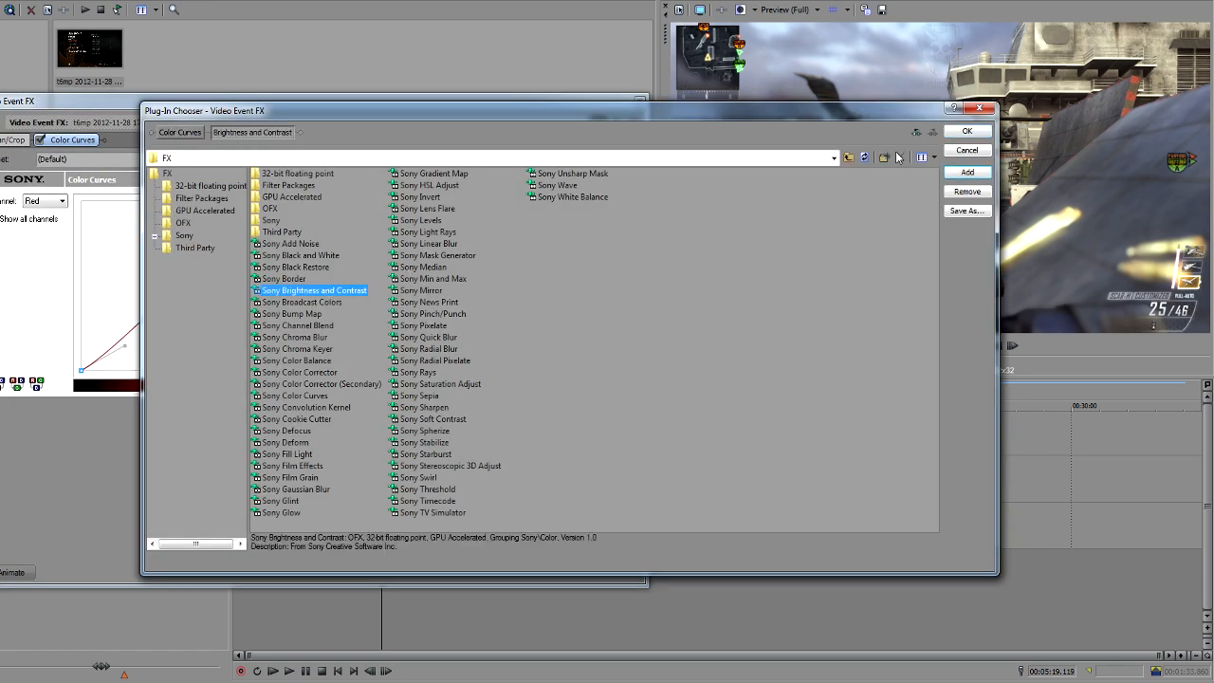
{"action": "left_click", "coordinate": [965, 130]}
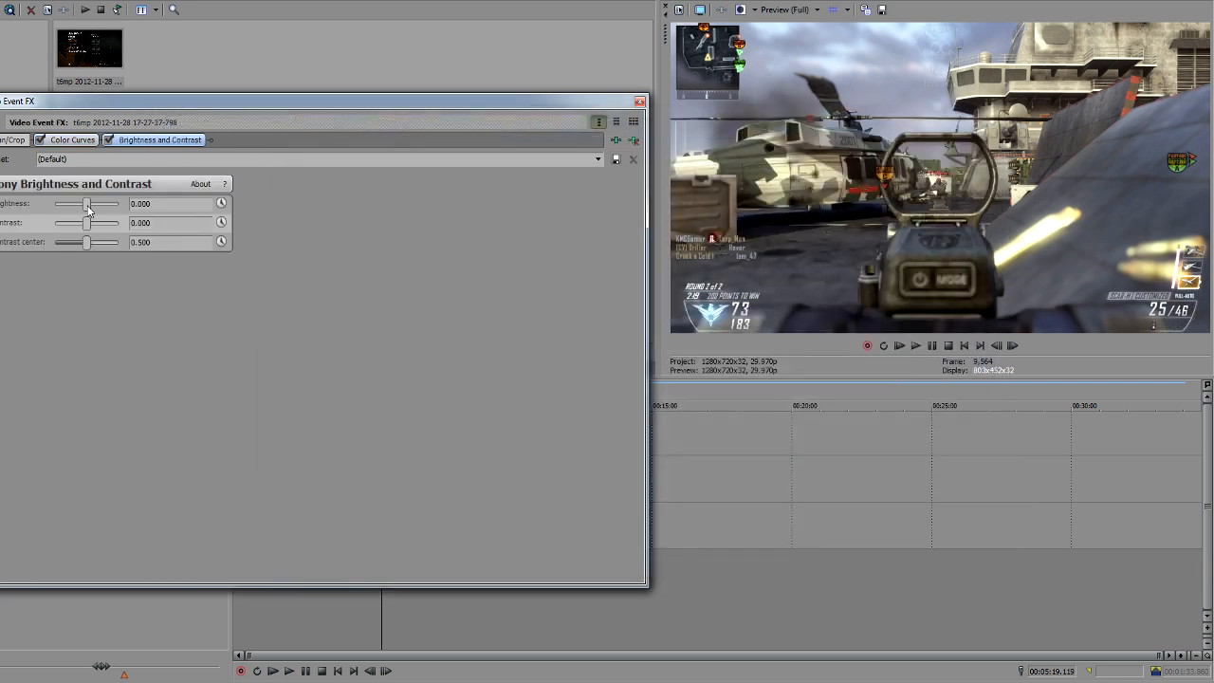
Step: Set the clip's brightness to 0.053 and its contrast to 0.095
{"action": "left_click_drag", "start_coordinate": [87, 209], "coordinate": [92, 209]}
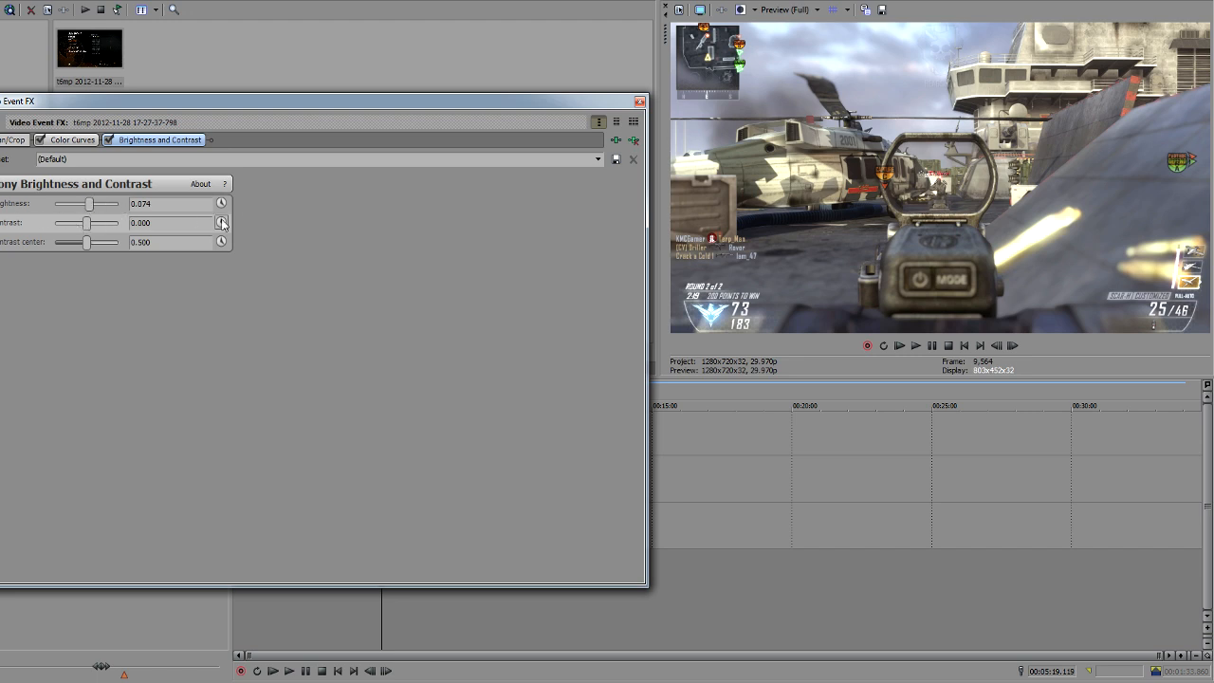
{"action": "left_click_drag", "start_coordinate": [85, 226], "coordinate": [91, 226]}
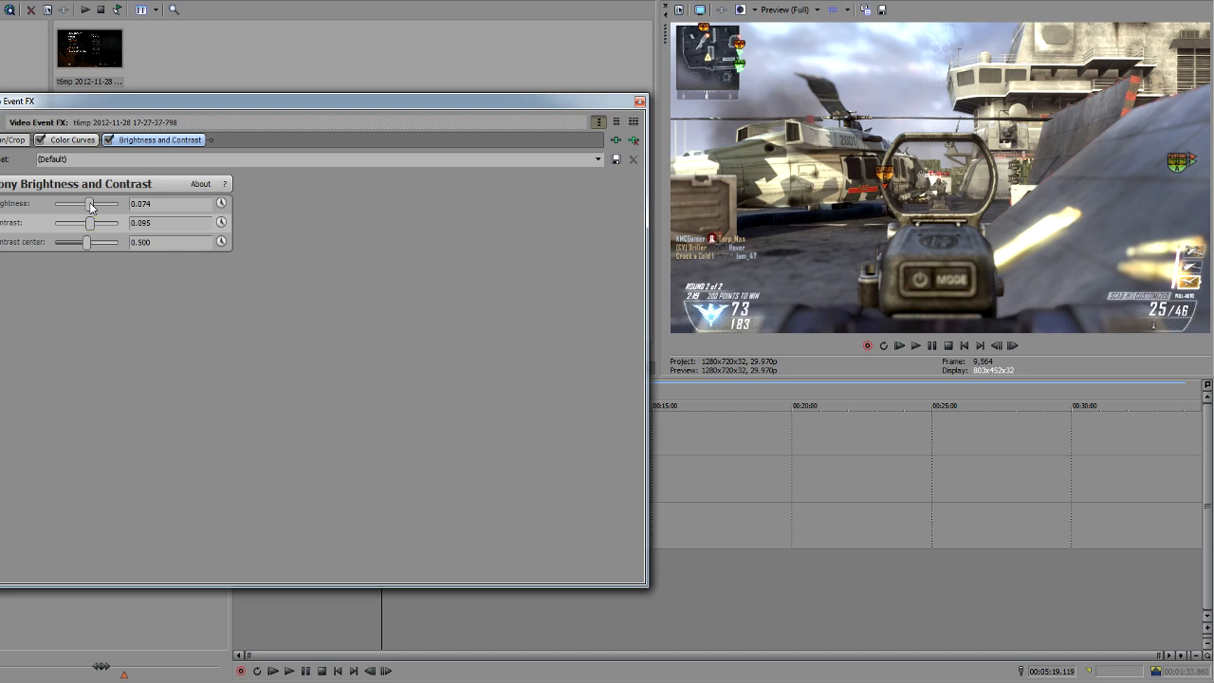
{"action": "left_click_drag", "start_coordinate": [91, 205], "coordinate": [91, 209]}
Step: Compare the clip with the Brightness and Contrast effect off and on, leaving the effect enabled
{"action": "left_click", "coordinate": [109, 140]}
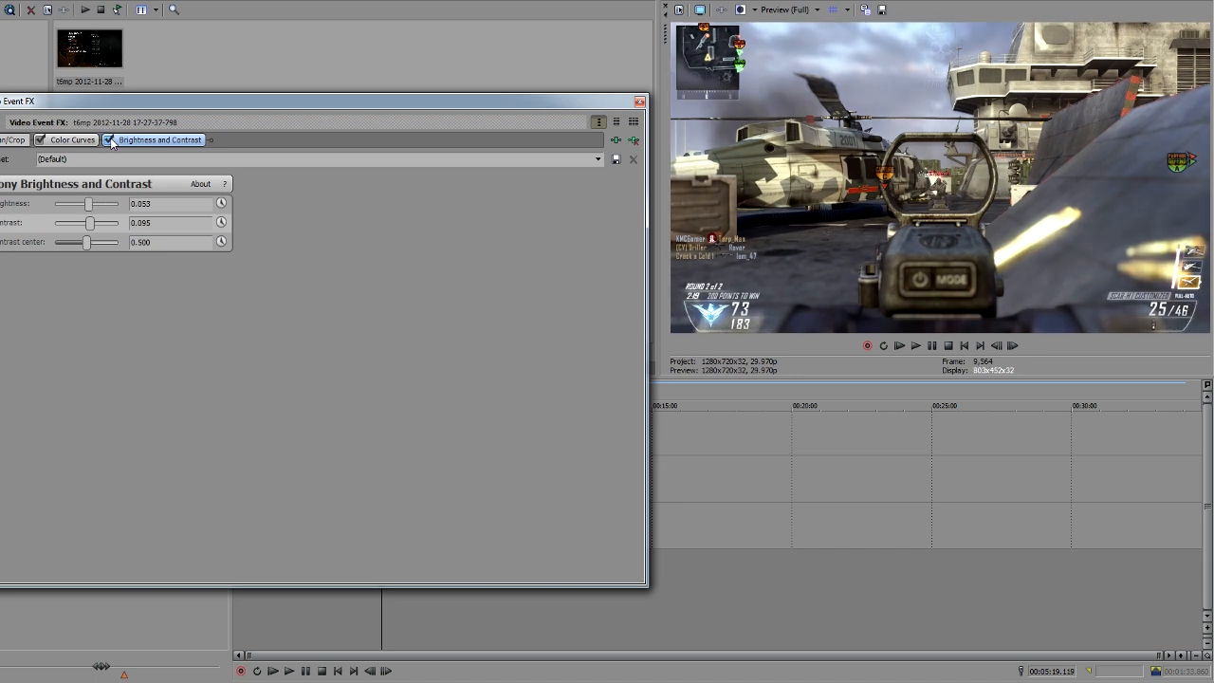
{"action": "left_click", "coordinate": [109, 141]}
{"action": "left_click", "coordinate": [109, 141]}
{"action": "left_click", "coordinate": [109, 140]}
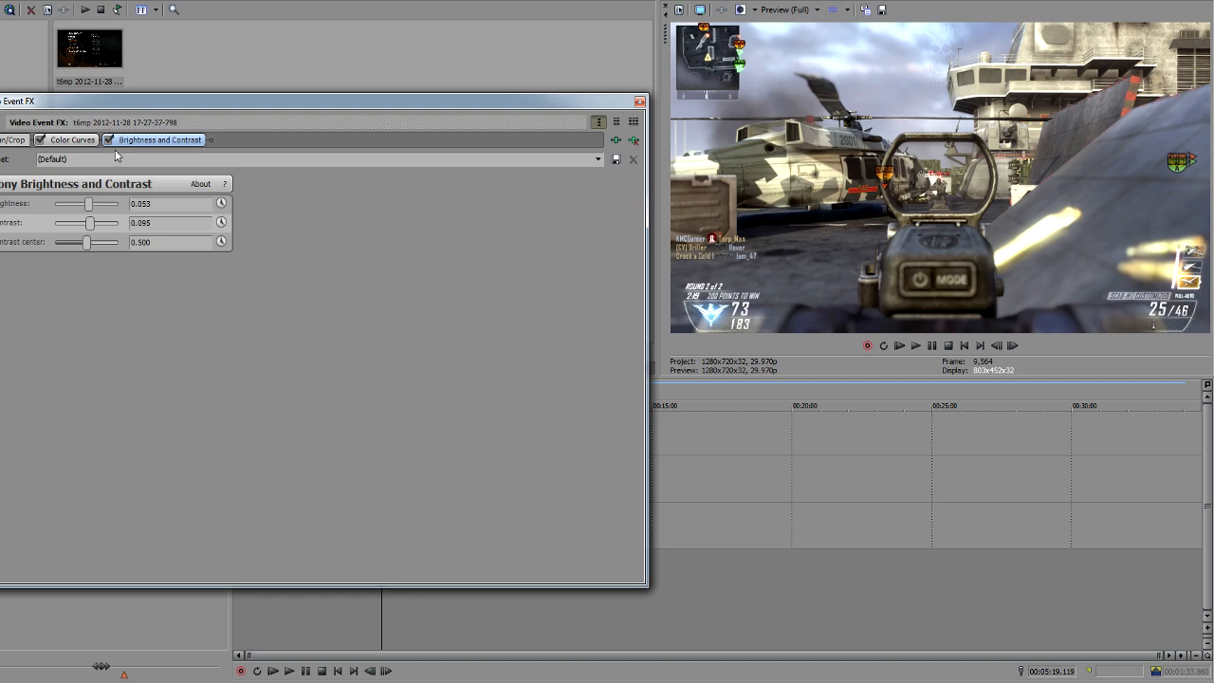
Step: Move the playhead to about 00:03:33 and reopen the video clip's effects window to check the grading there
{"action": "left_click_drag", "start_coordinate": [314, 103], "coordinate": [445, 47]}
{"action": "left_click", "coordinate": [768, 46]}
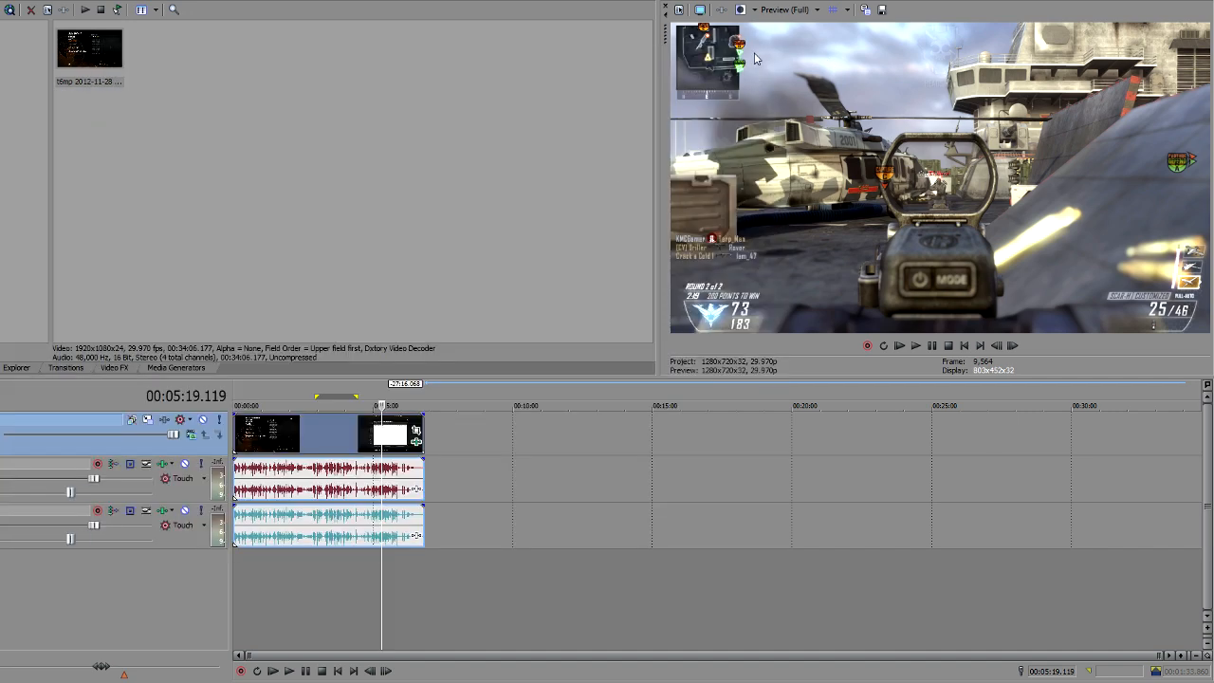
{"action": "double_click", "coordinate": [335, 396]}
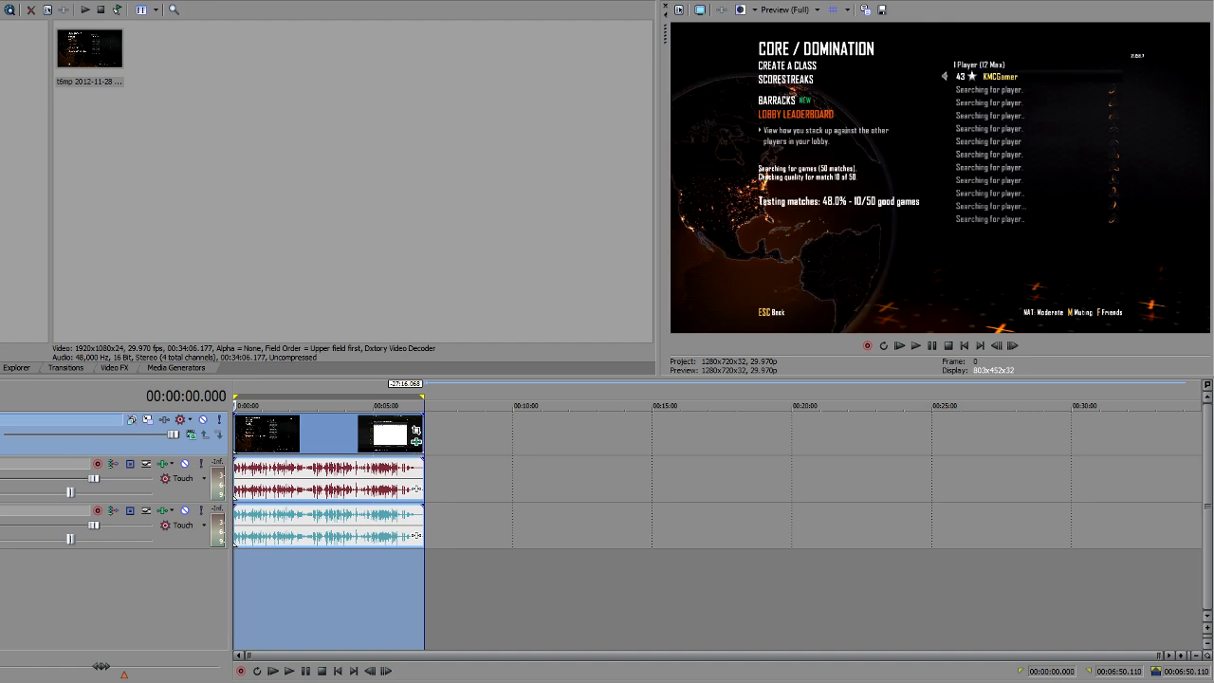
{"action": "left_click", "coordinate": [298, 384]}
{"action": "left_click", "coordinate": [333, 384]}
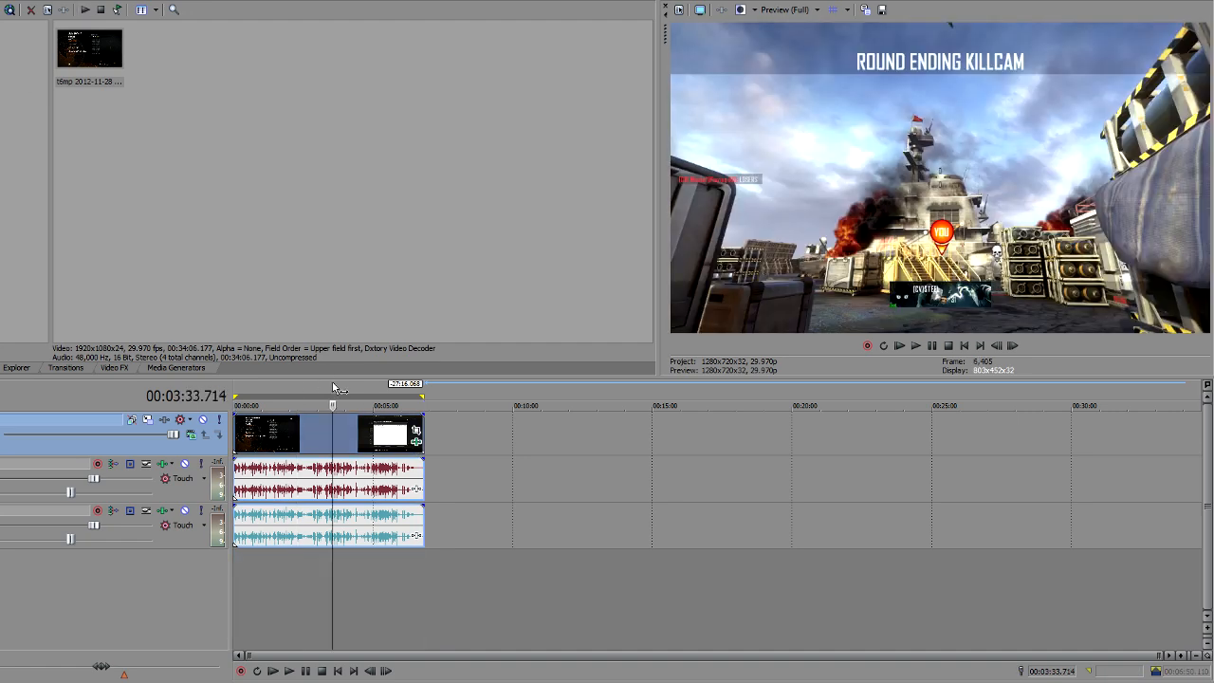
{"action": "left_click", "coordinate": [416, 441]}
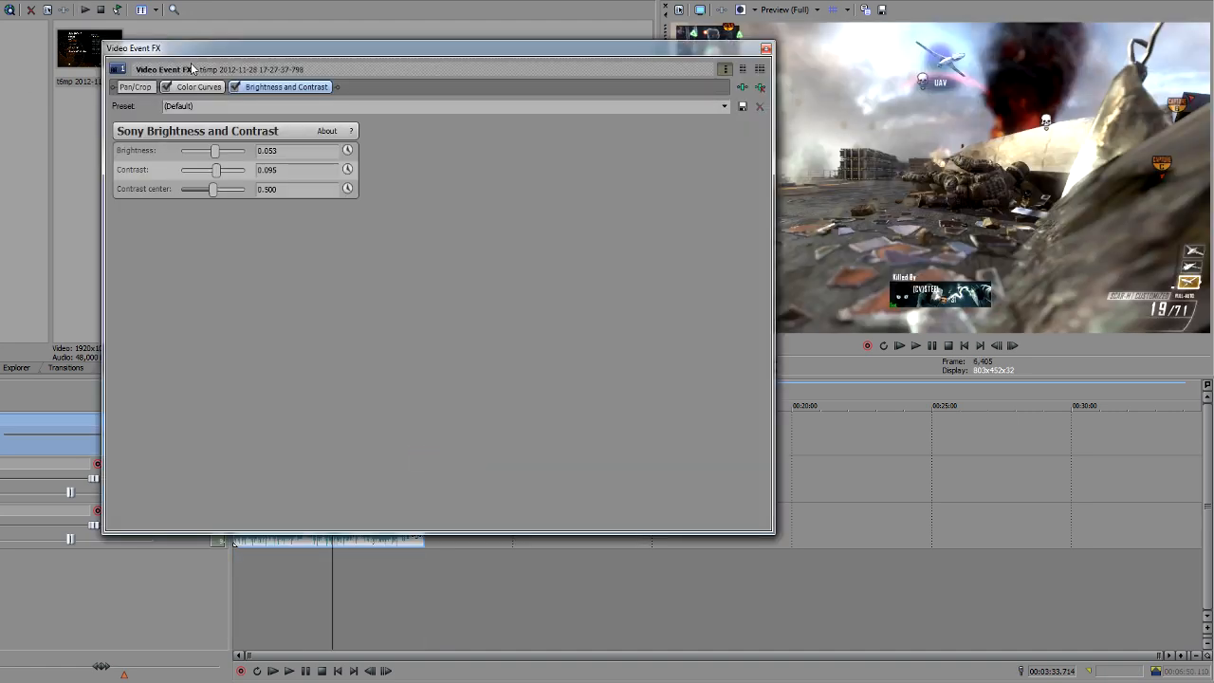